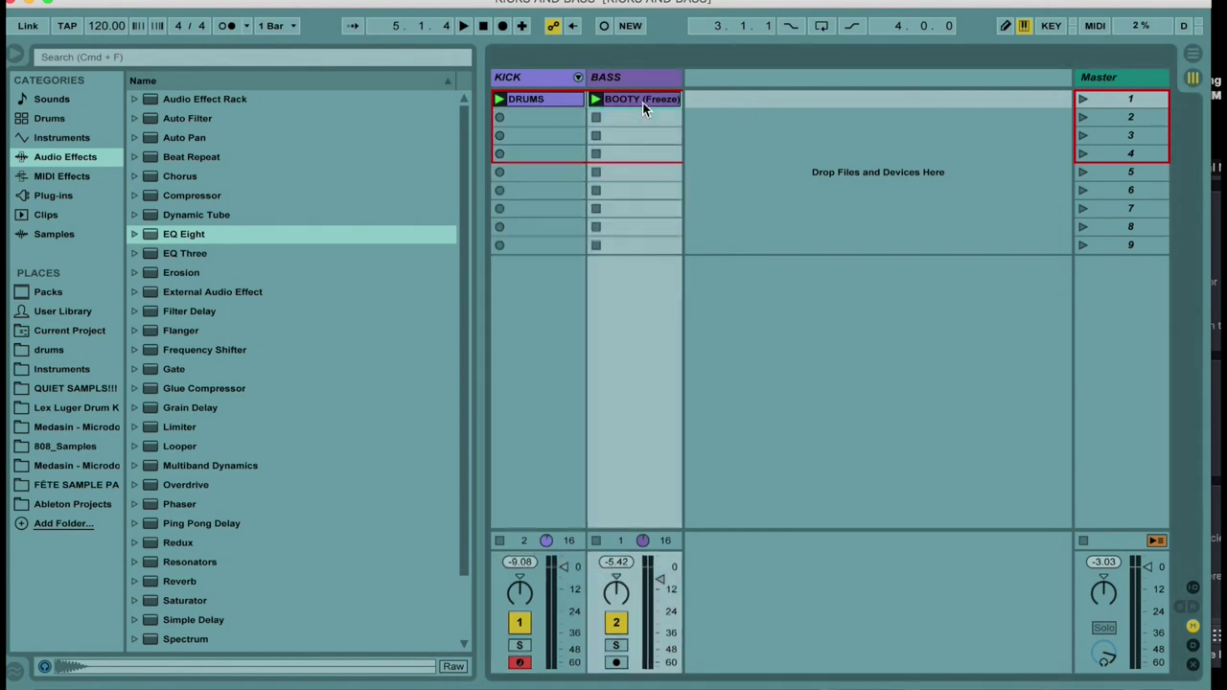
Play the beat, bring up the KICK track's Drum Rack, and solo the clean kick pad.
click(552, 101)
key(space)
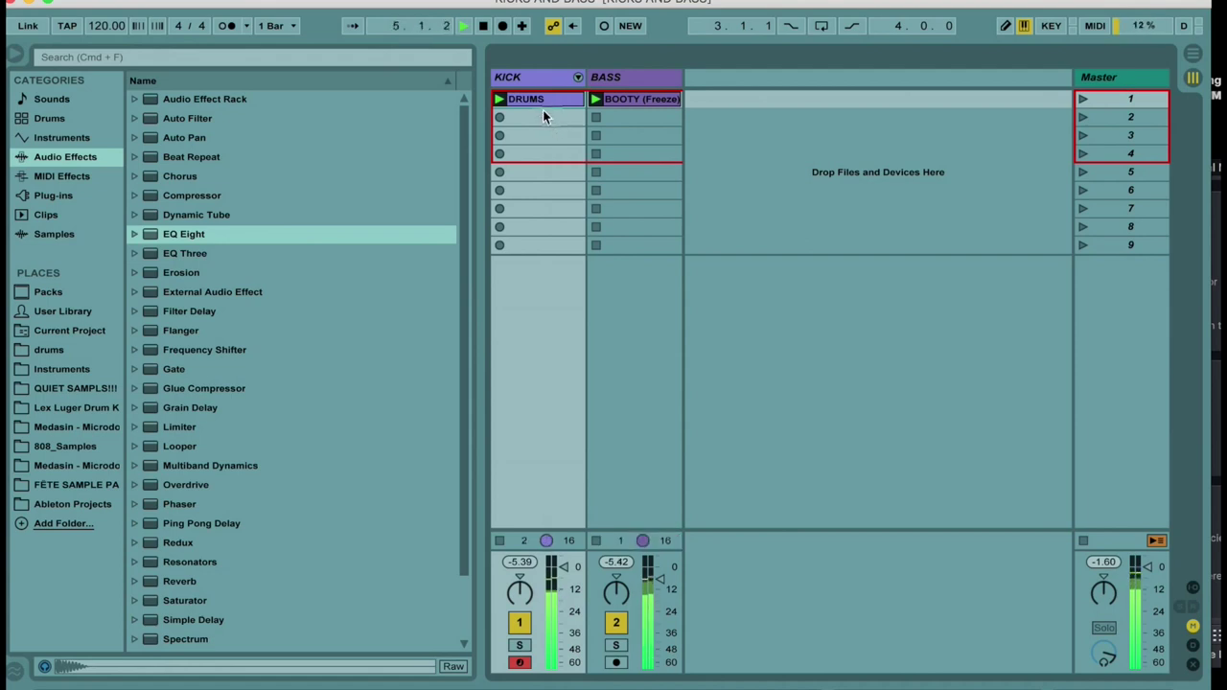
double_click(533, 98)
key(shift+Tab)
key(space)
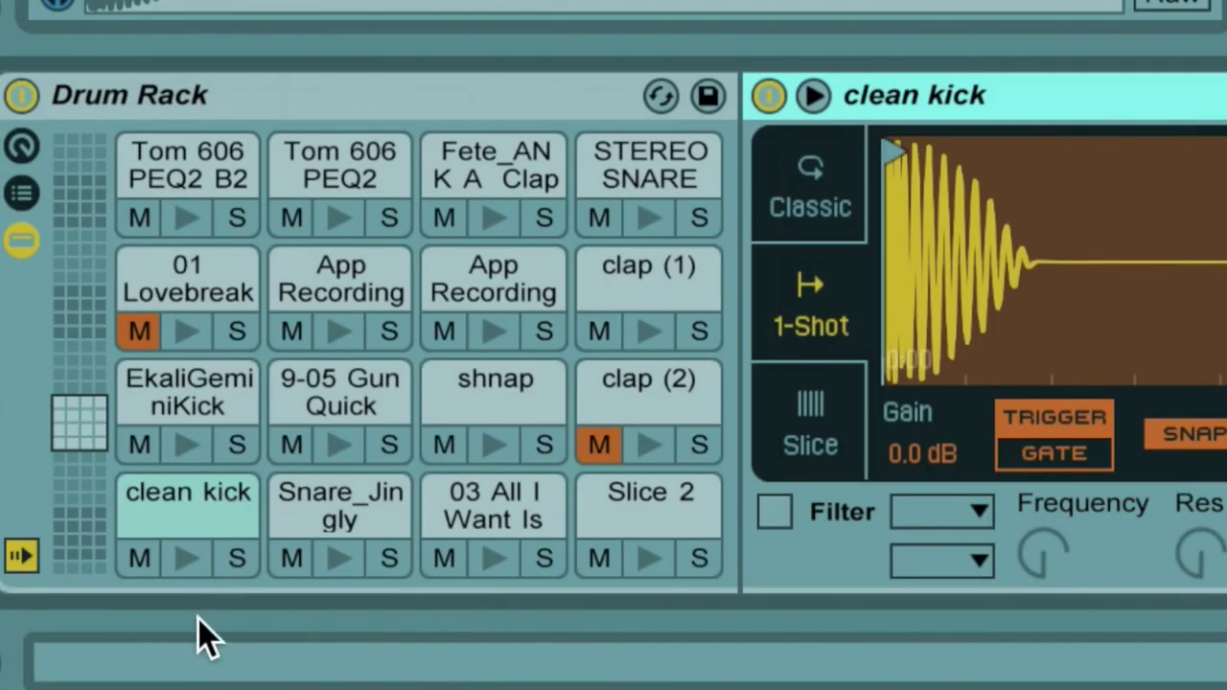
click(228, 561)
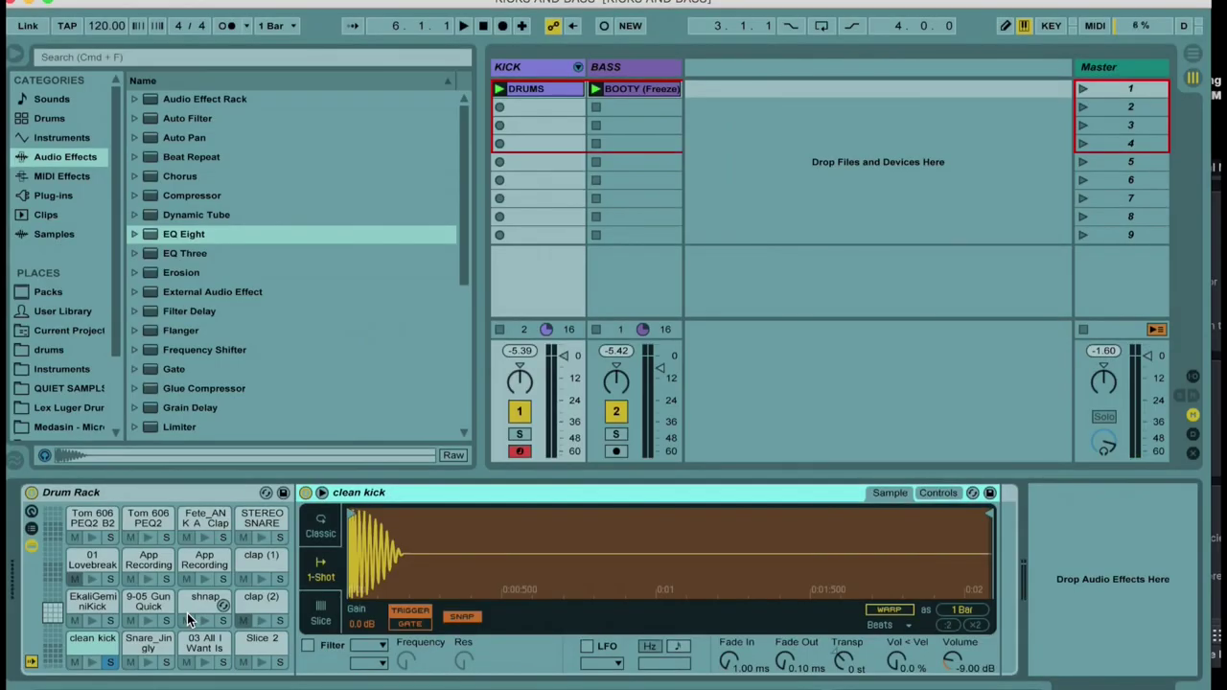
key(space)
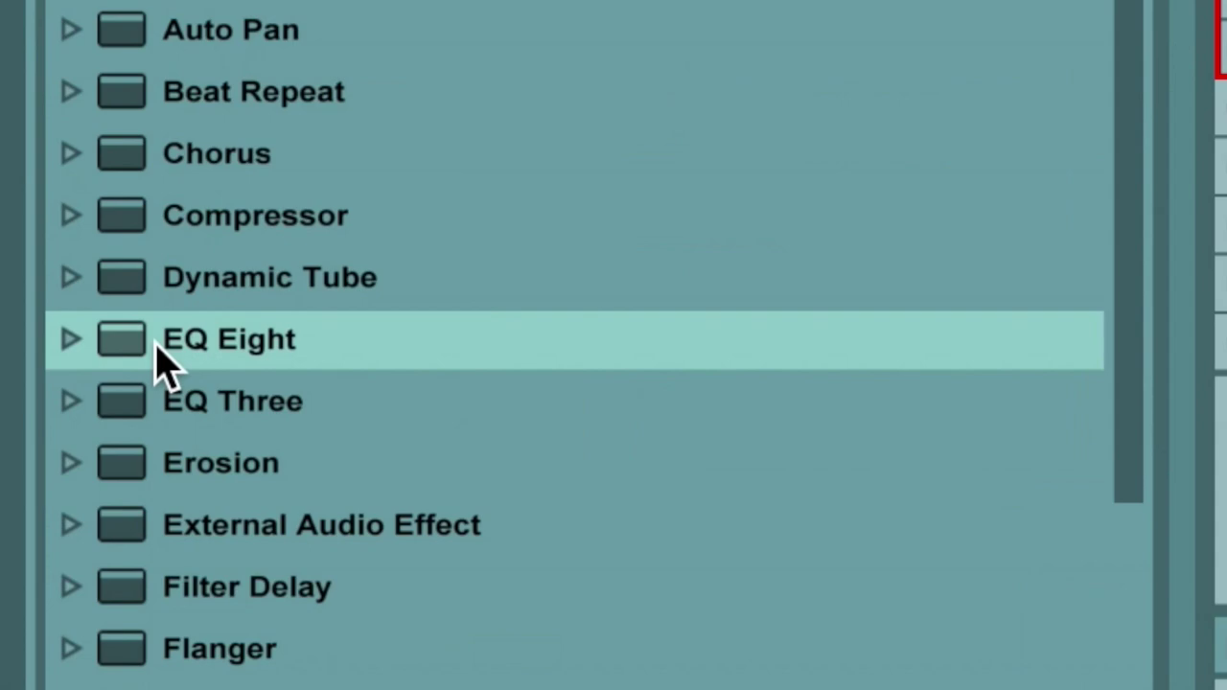
Insert EQ Eight after the clean kick sample and expand its graph to watch the kick's spectrum.
drag(162, 237, 246, 246)
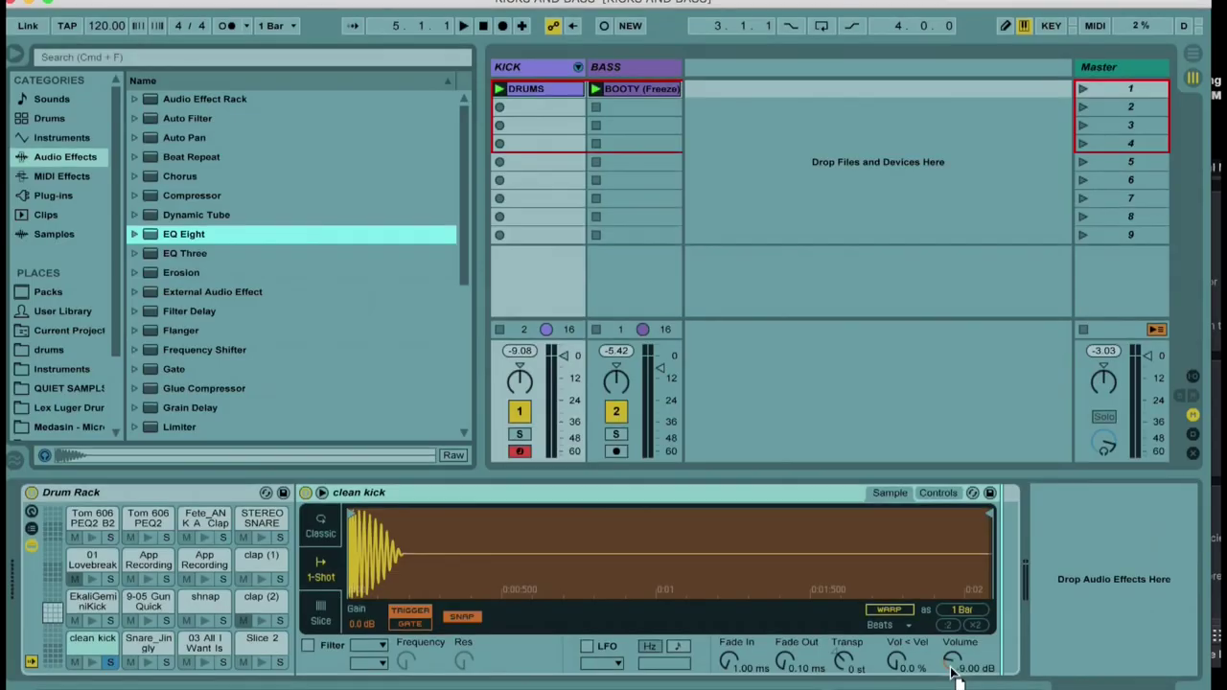
drag(954, 678, 959, 675)
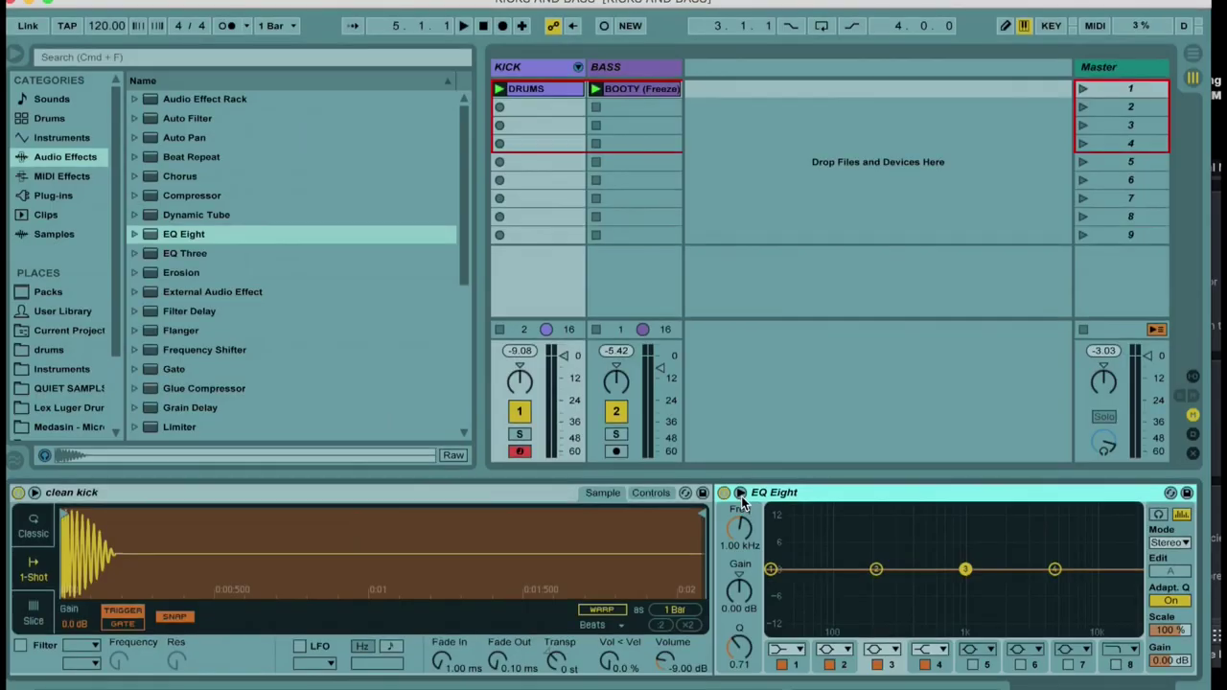
click(460, 356)
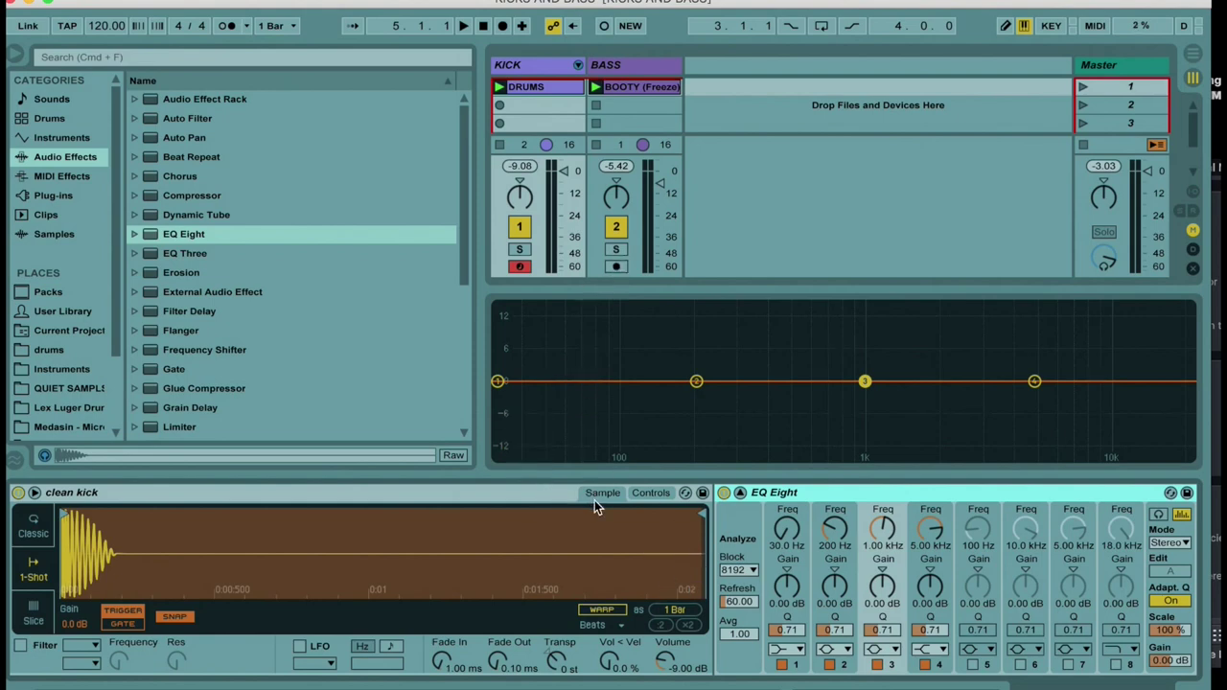
key(space)
click(629, 70)
Add an expanded EQ Eight to the BASS track and play to view the bass spectrum.
drag(186, 238, 48, 503)
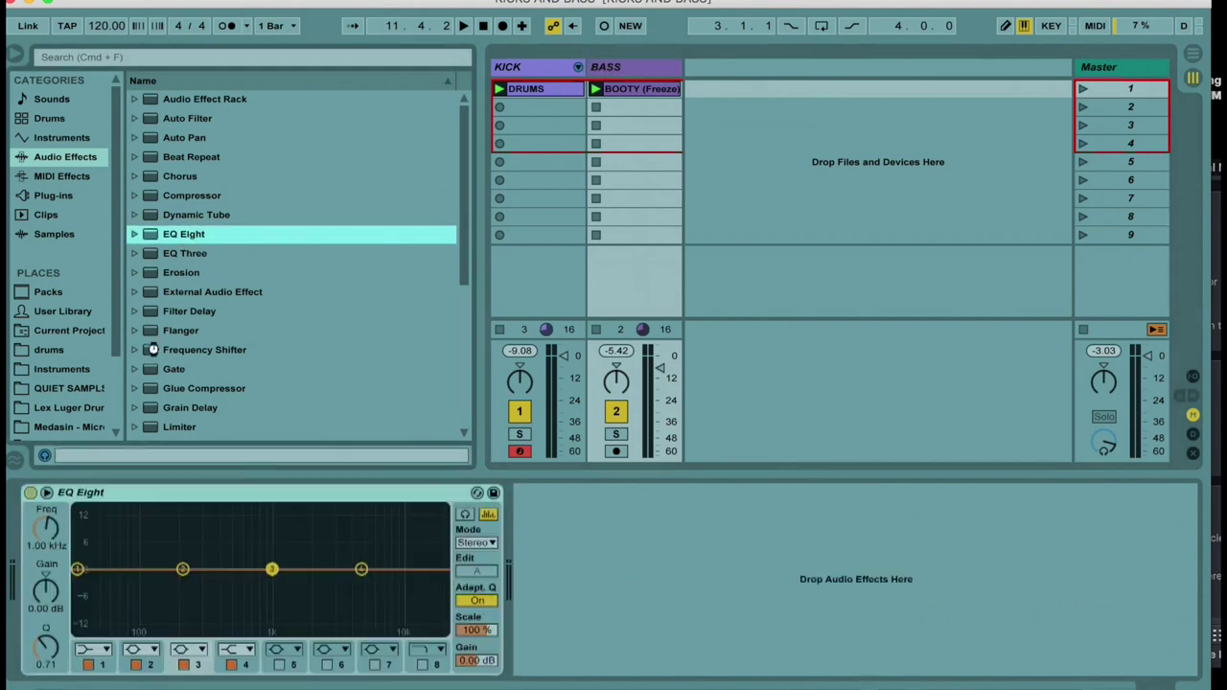
click(47, 493)
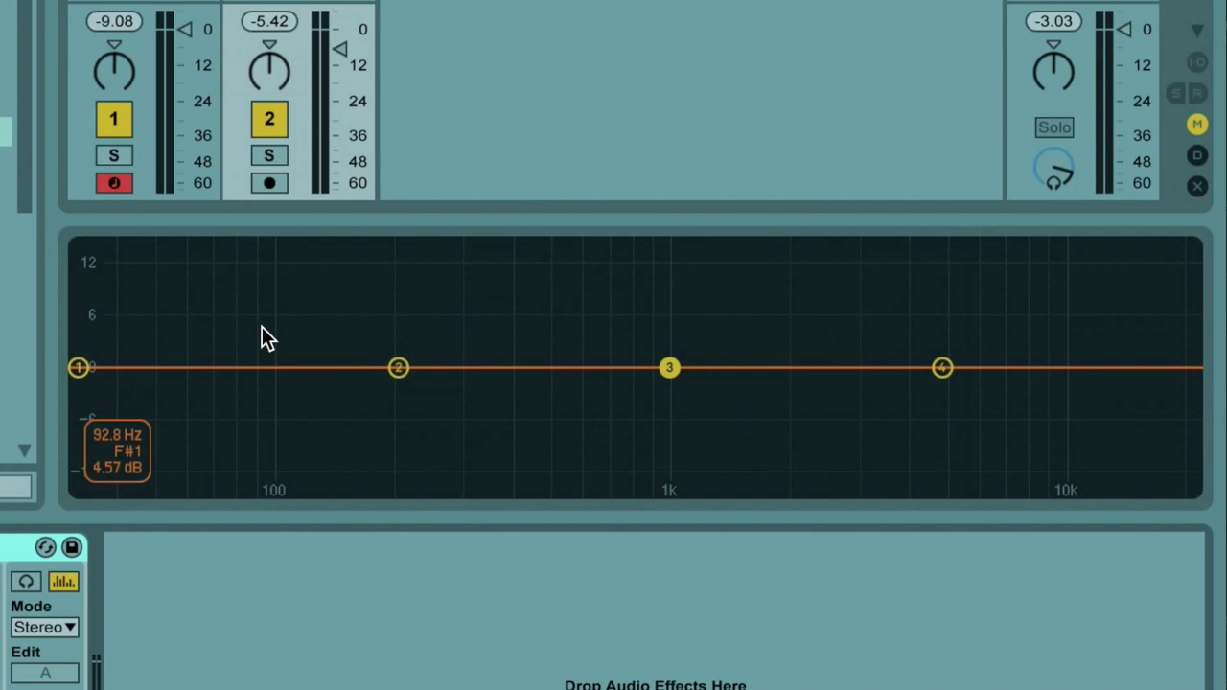
key(space)
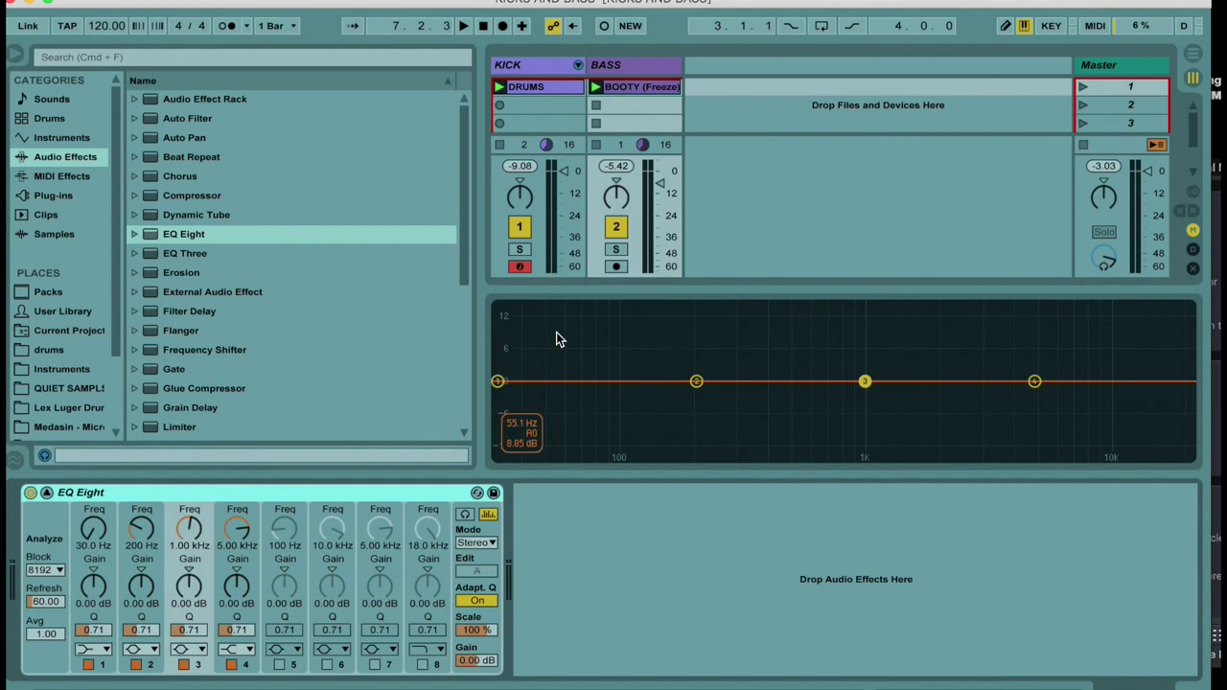
click(579, 567)
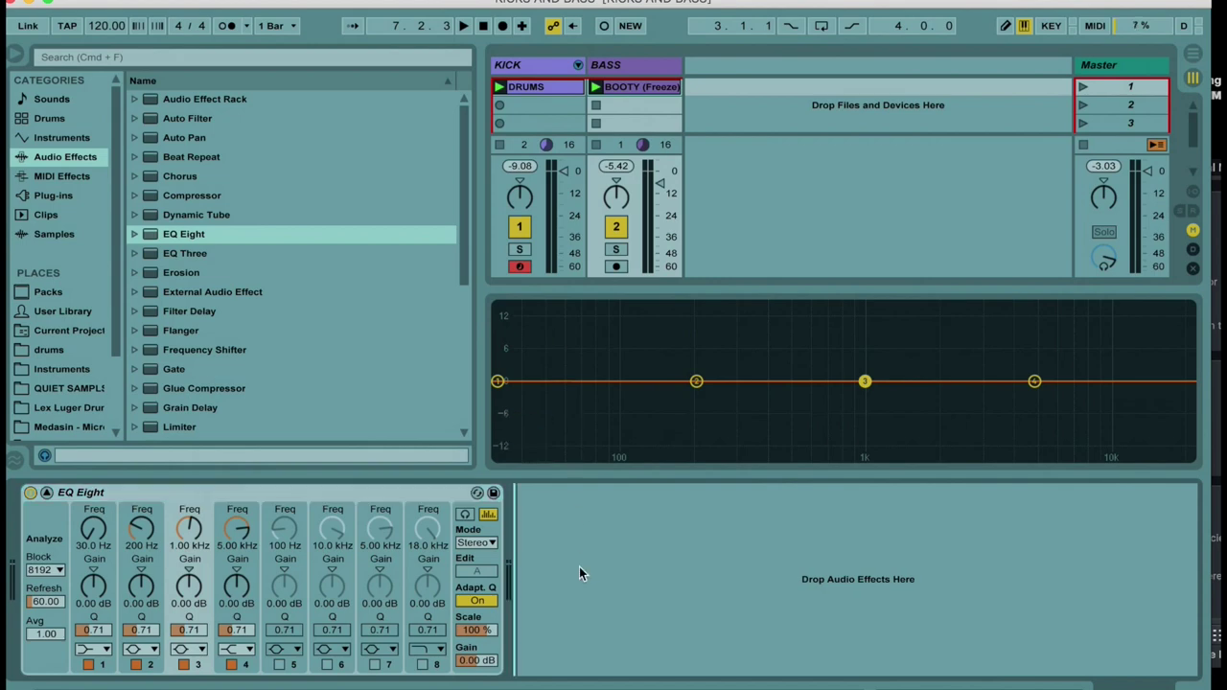
Compare the KICK and BASS chains, ending on the clean kick's EQ Eight.
click(562, 90)
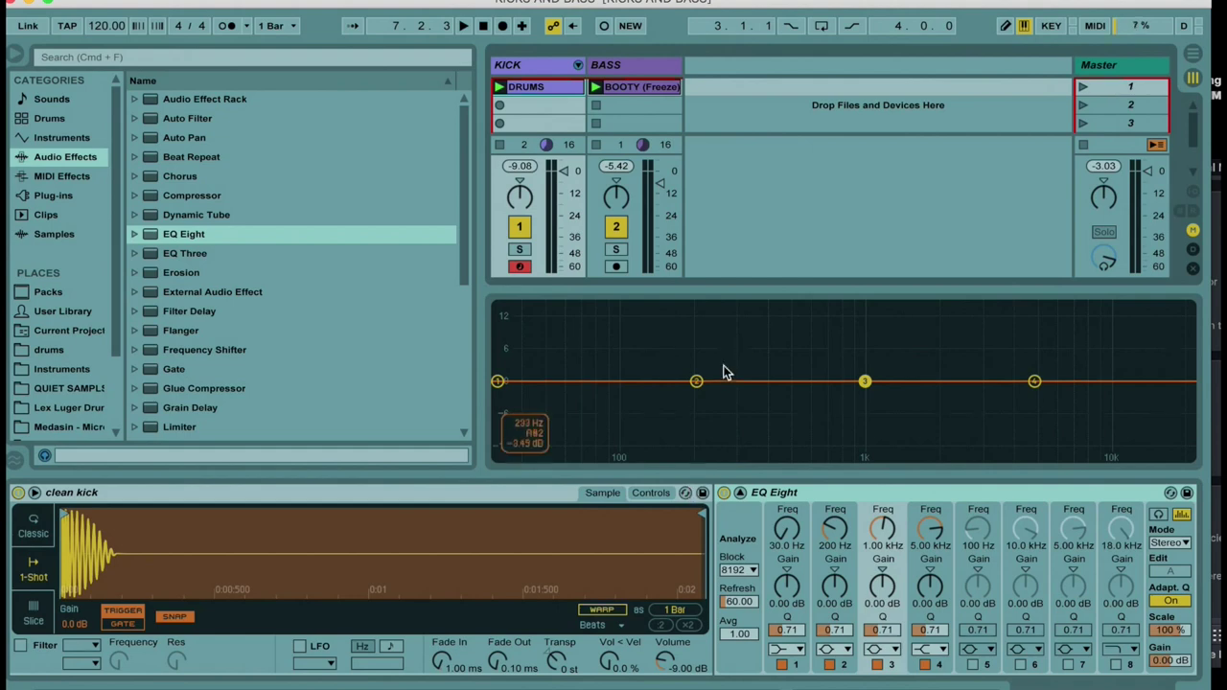
click(668, 94)
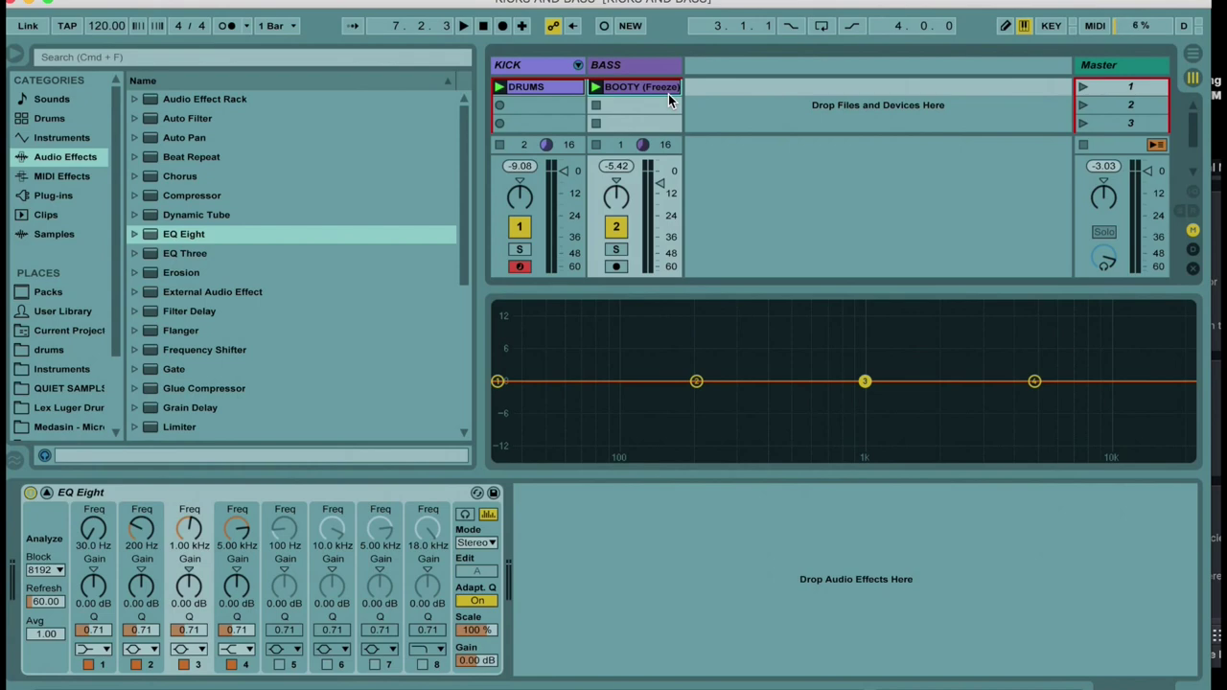
click(554, 84)
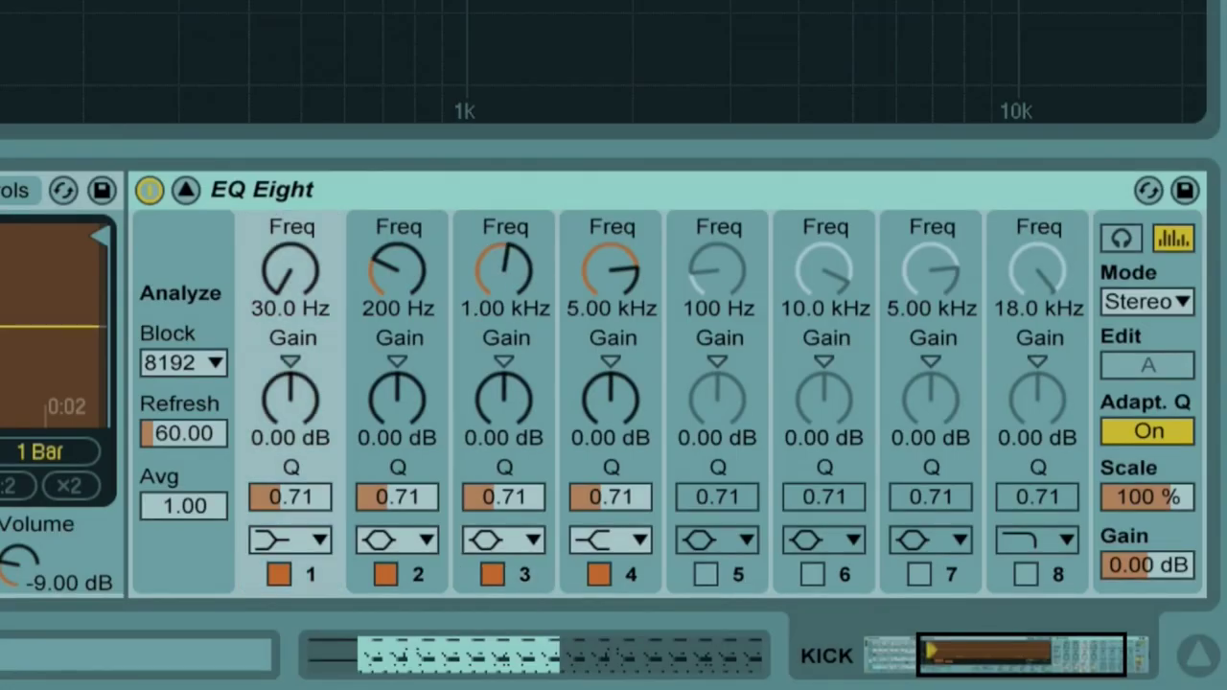
click(317, 527)
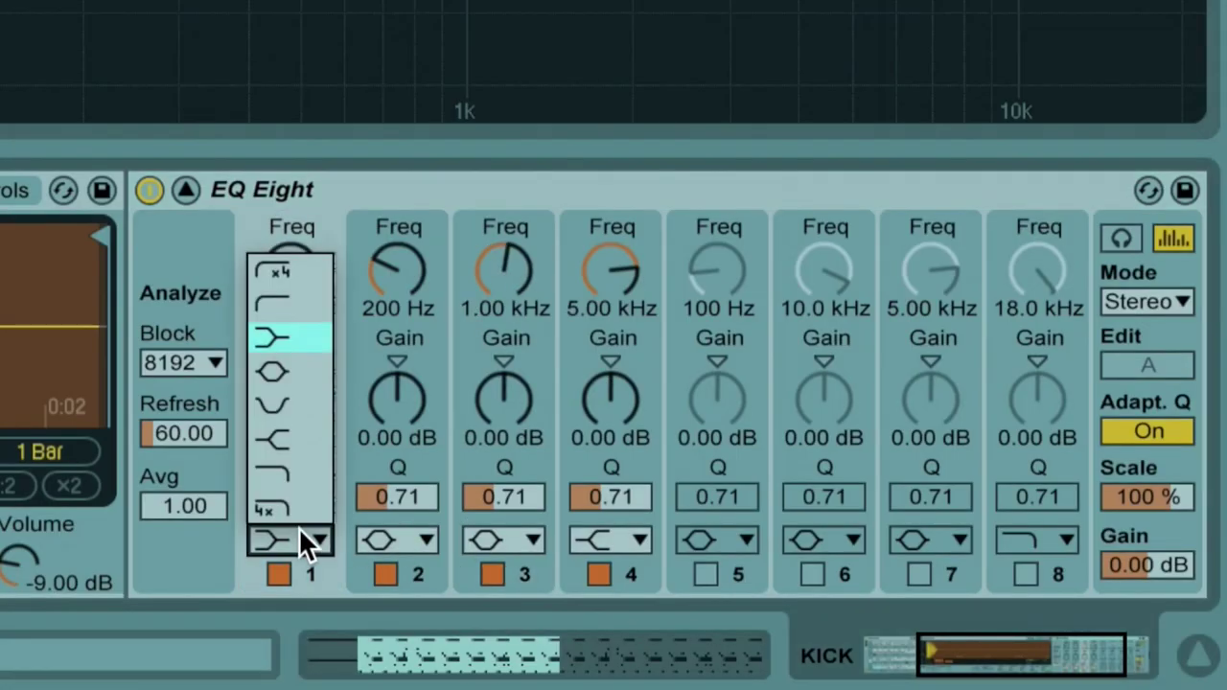
Make EQ band 1 a steep low-cut, settle its frequency at 77 Hz, then stop playback.
click(303, 270)
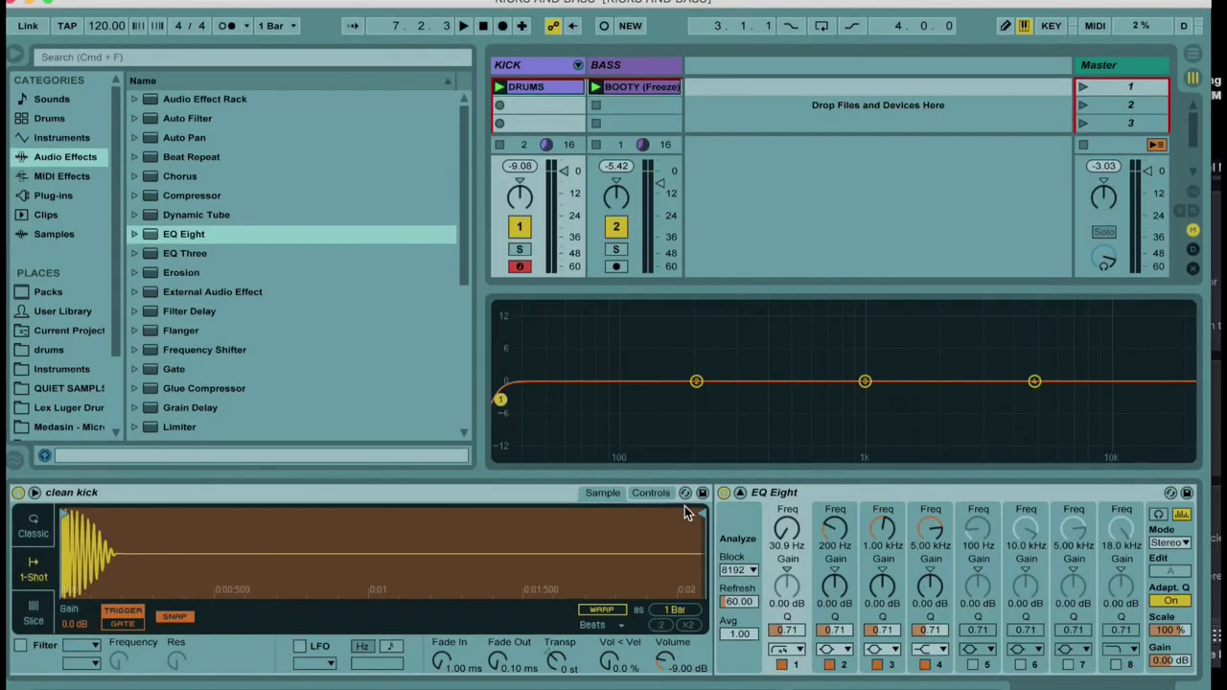
mouse_move(787, 528)
mouse_down()
mouse_move(786, 518)
mouse_move(791, 543)
mouse_up()
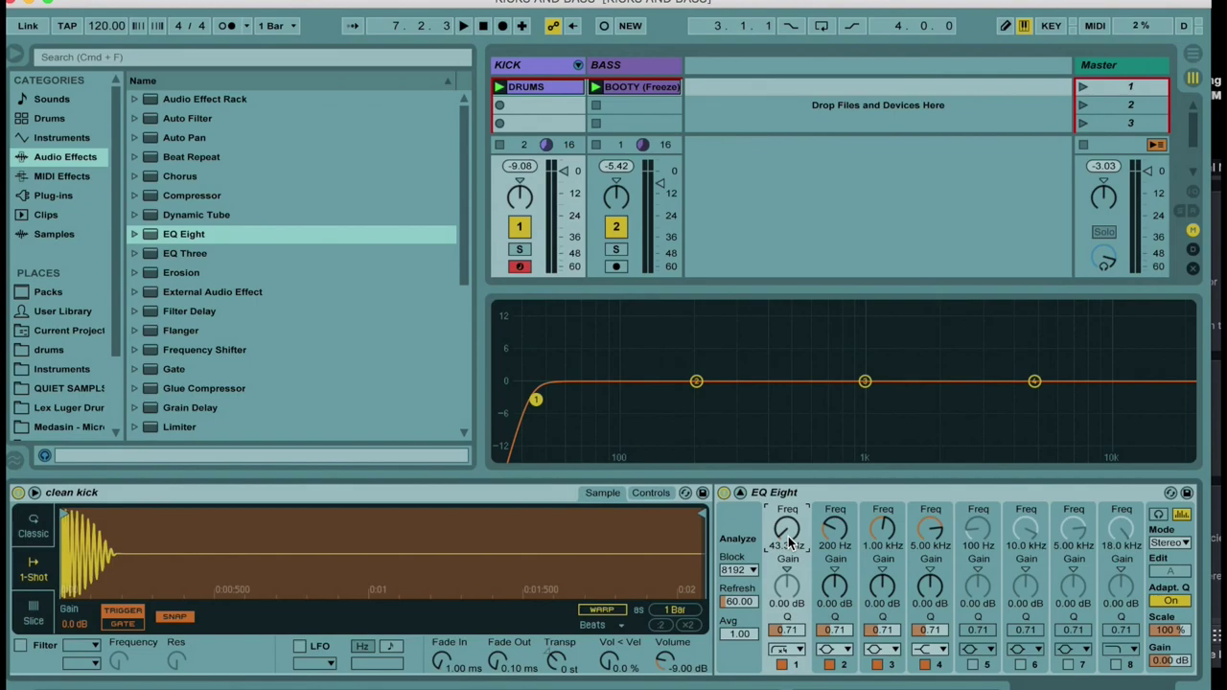
drag(790, 545, 790, 537)
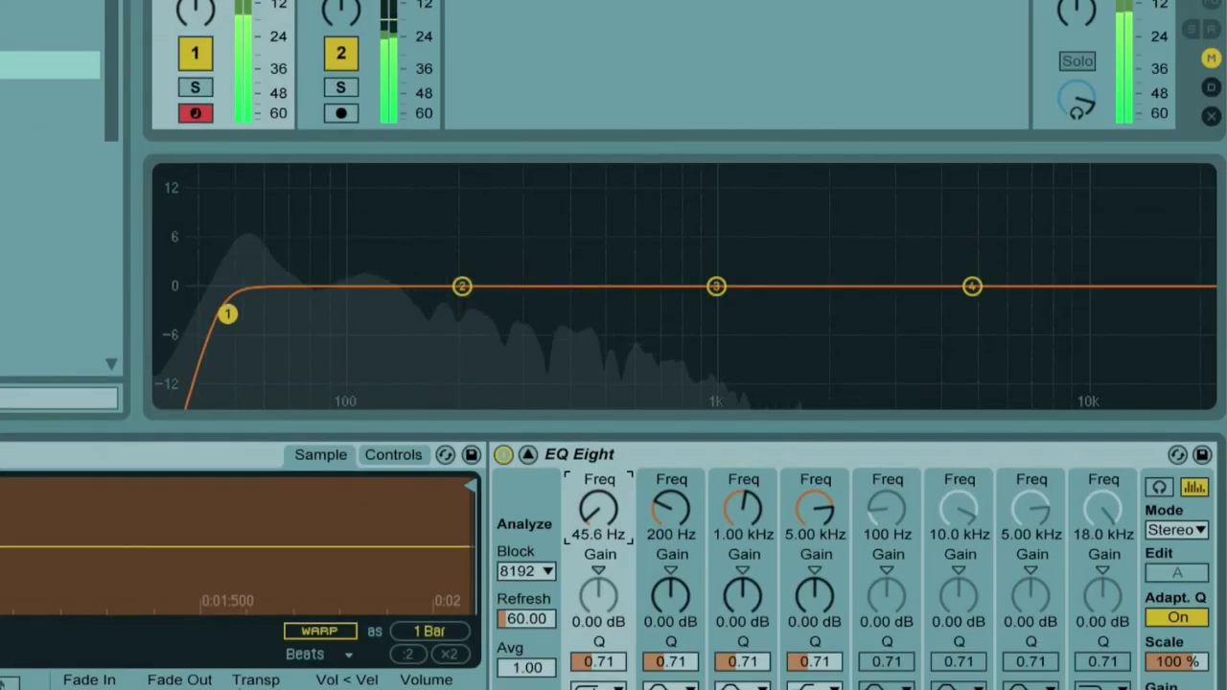
drag(598, 534, 598, 511)
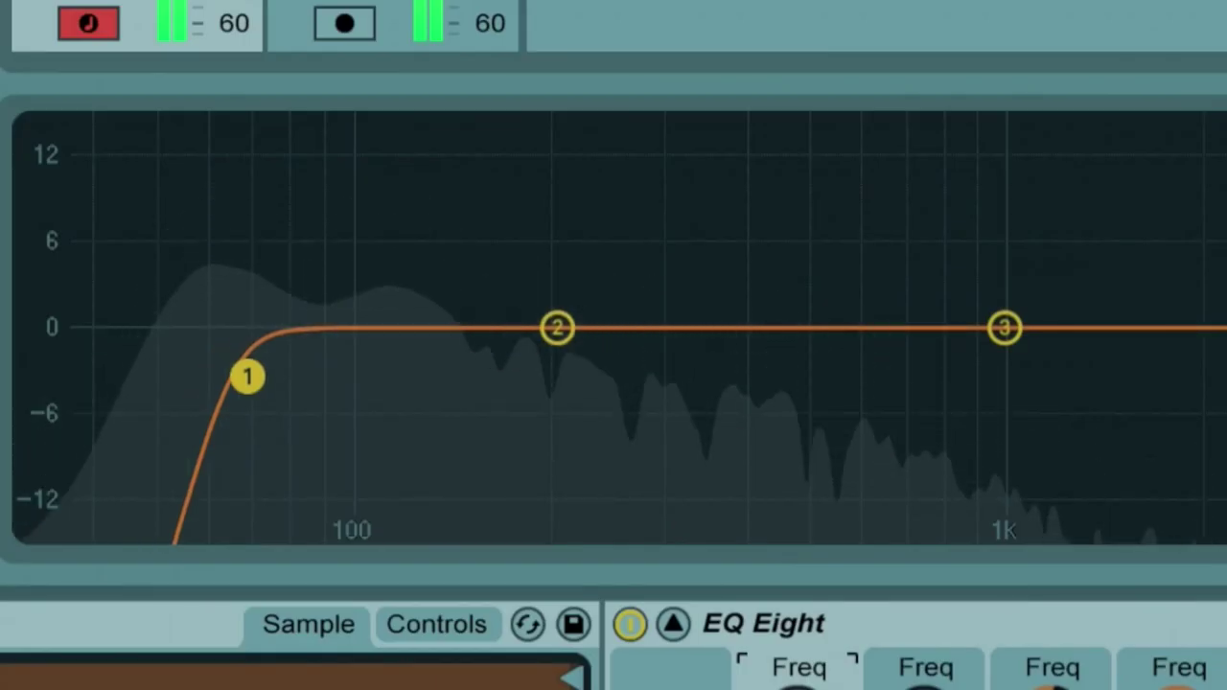
drag(800, 686, 800, 681)
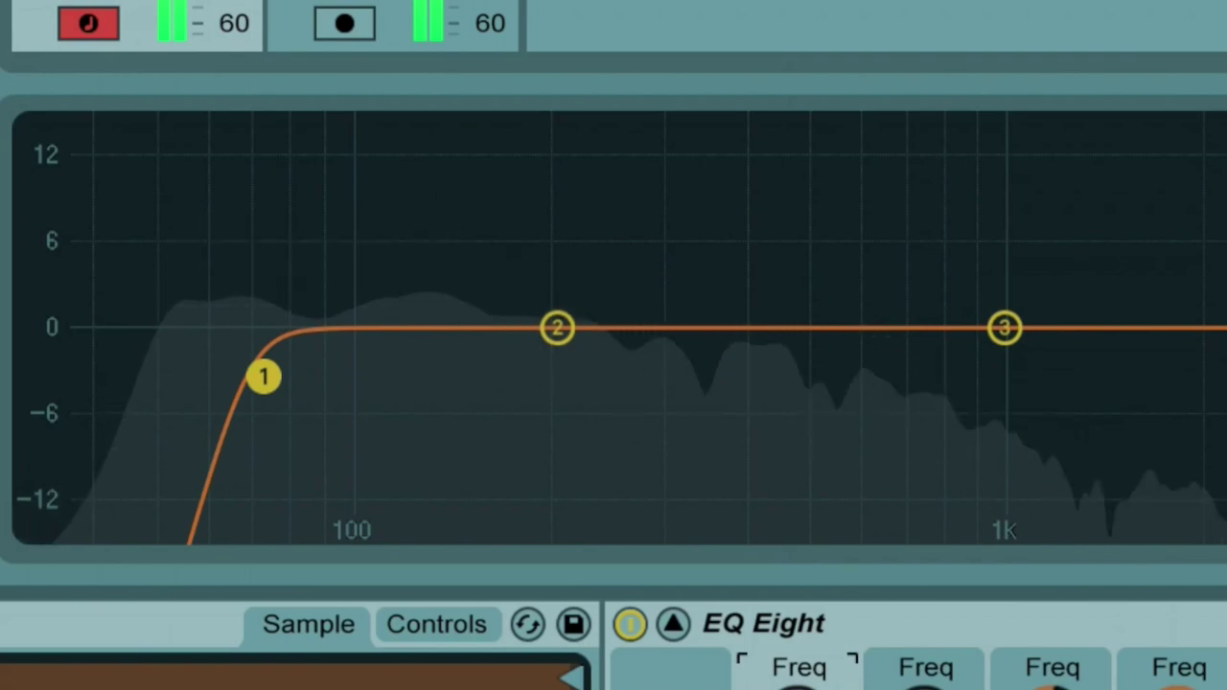
drag(799, 681, 800, 671)
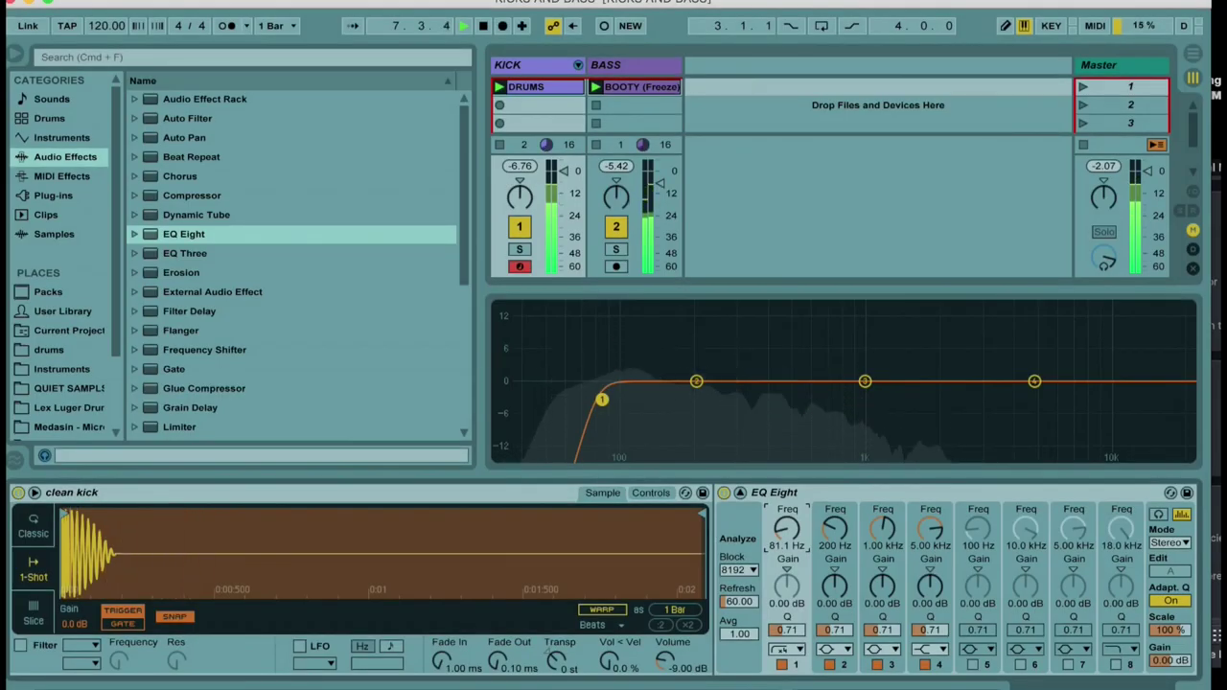
drag(786, 527, 787, 533)
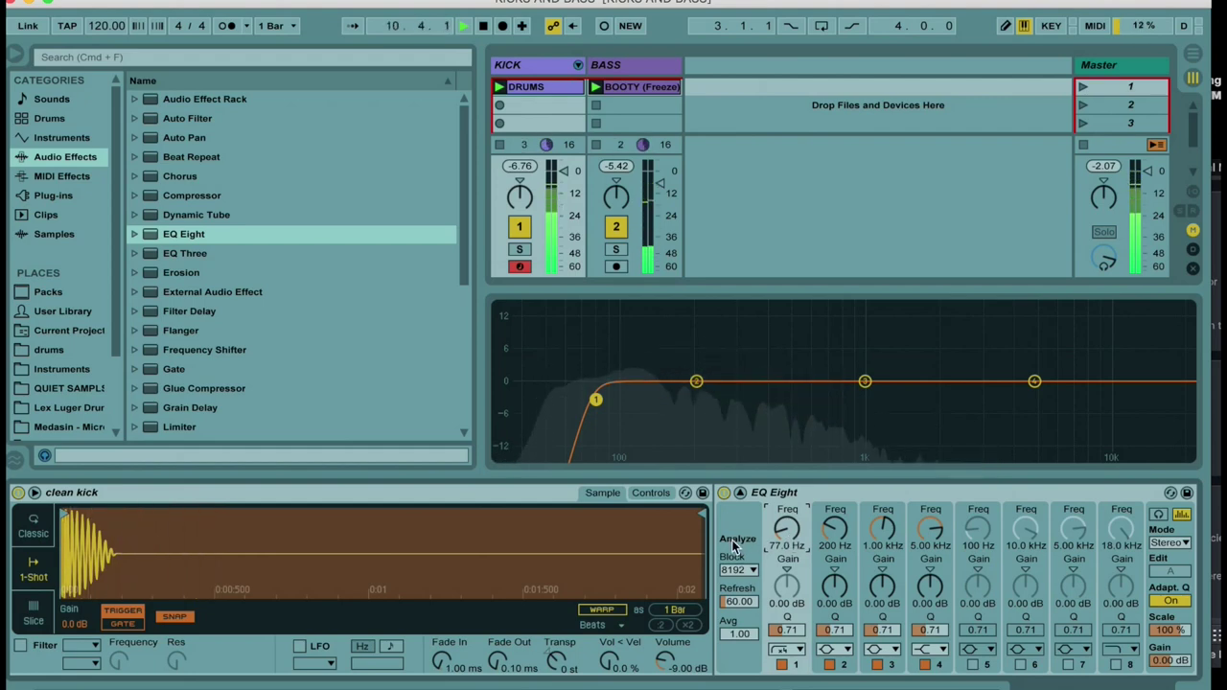
key(space)
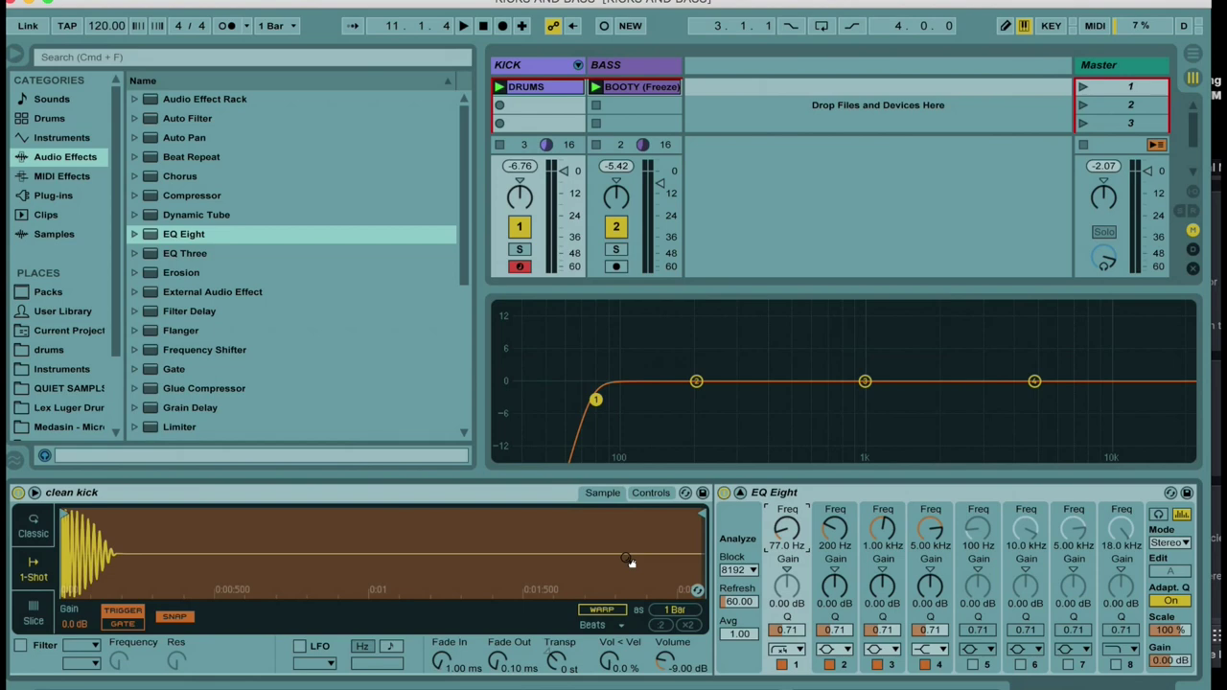
scroll(631, 563, left, 5)
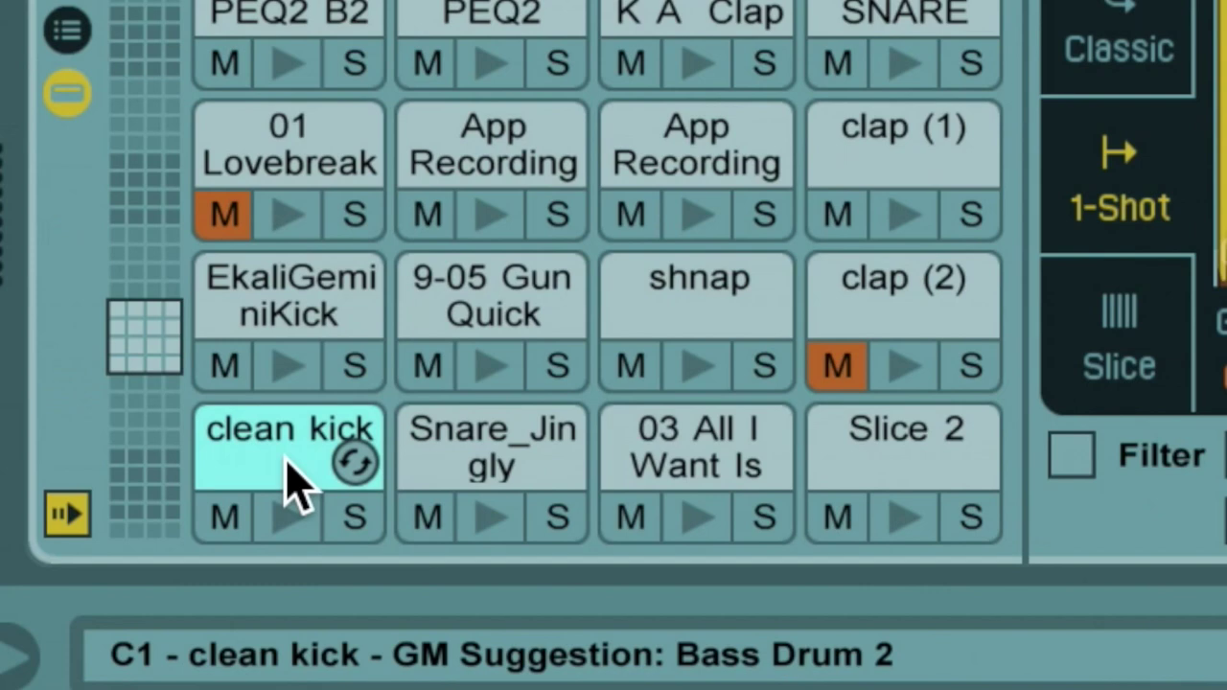
Delete the clean kick from pad C1 and move EkaliGeminiKick from pad E1 onto C1.
key(Delete)
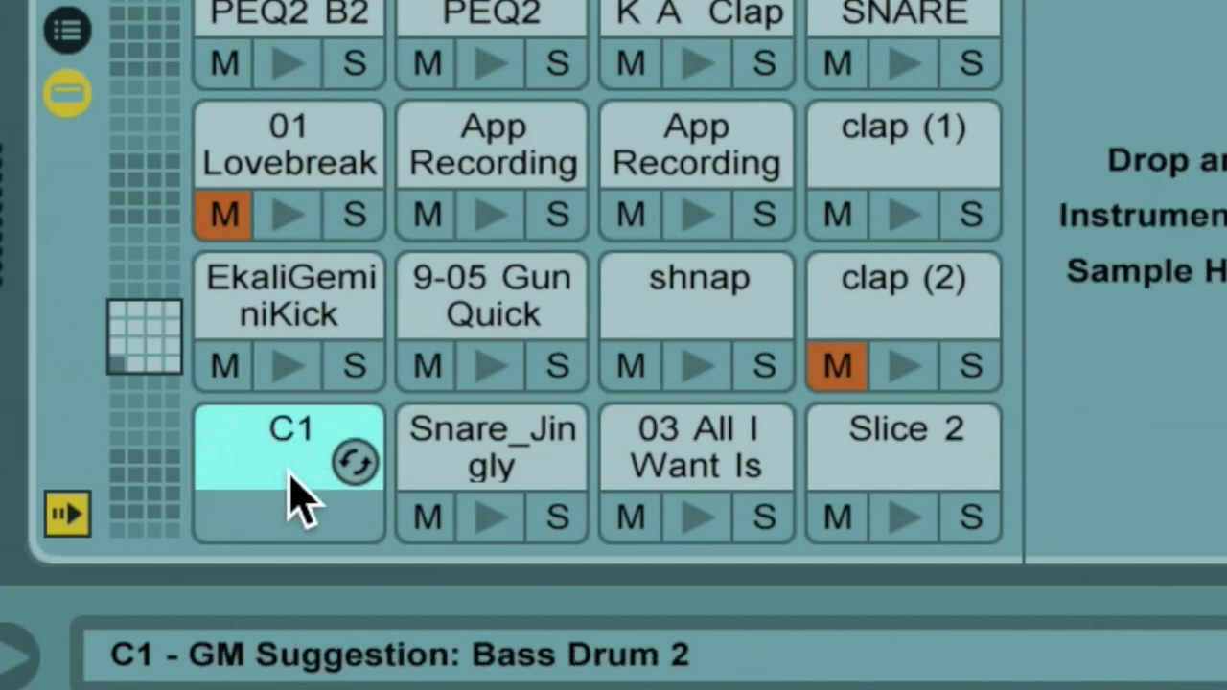
click(297, 343)
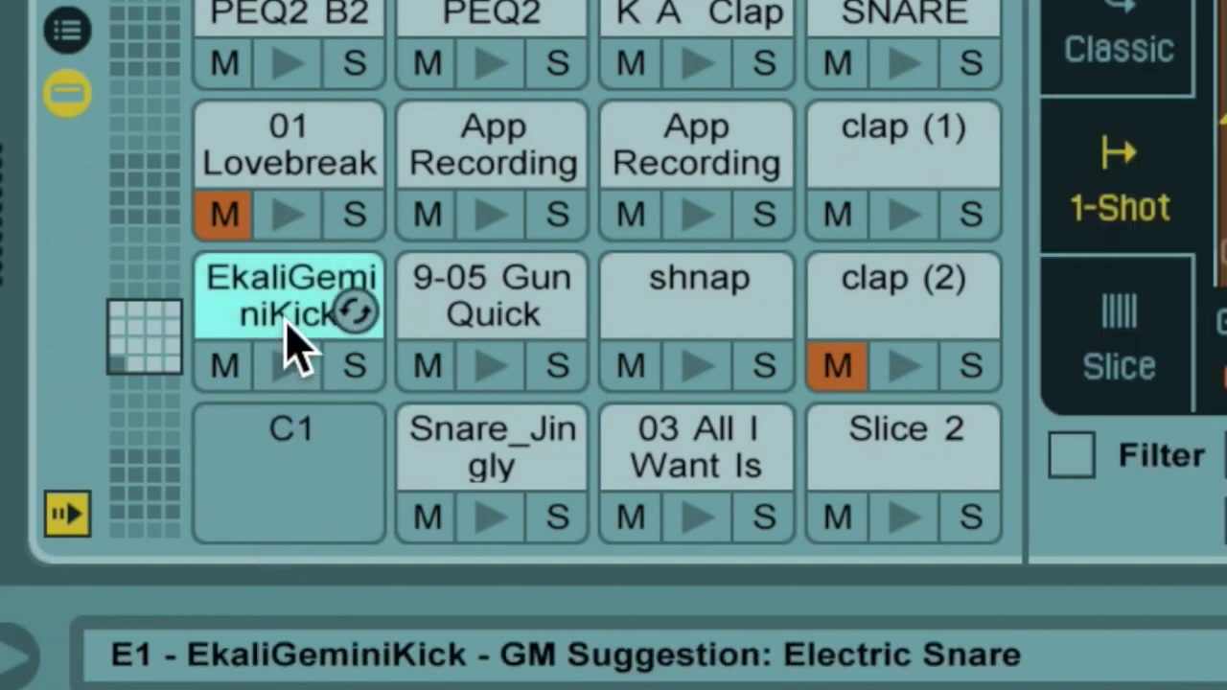
drag(297, 344, 265, 488)
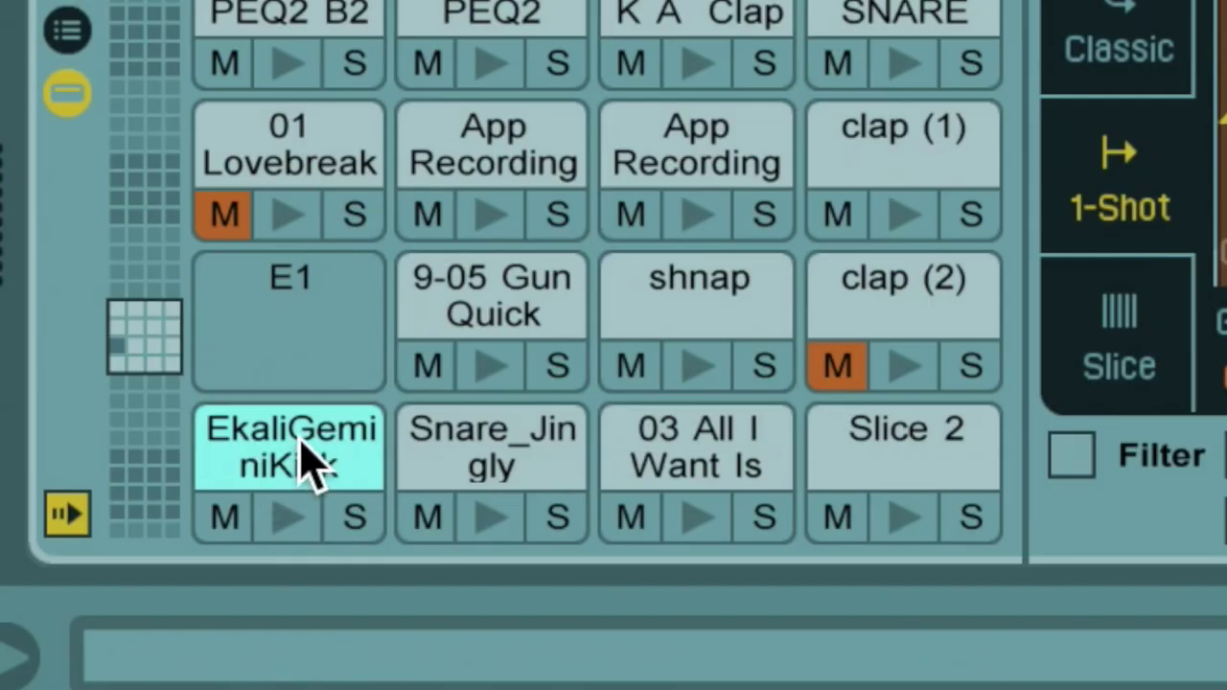
scroll(467, 633, right, 1)
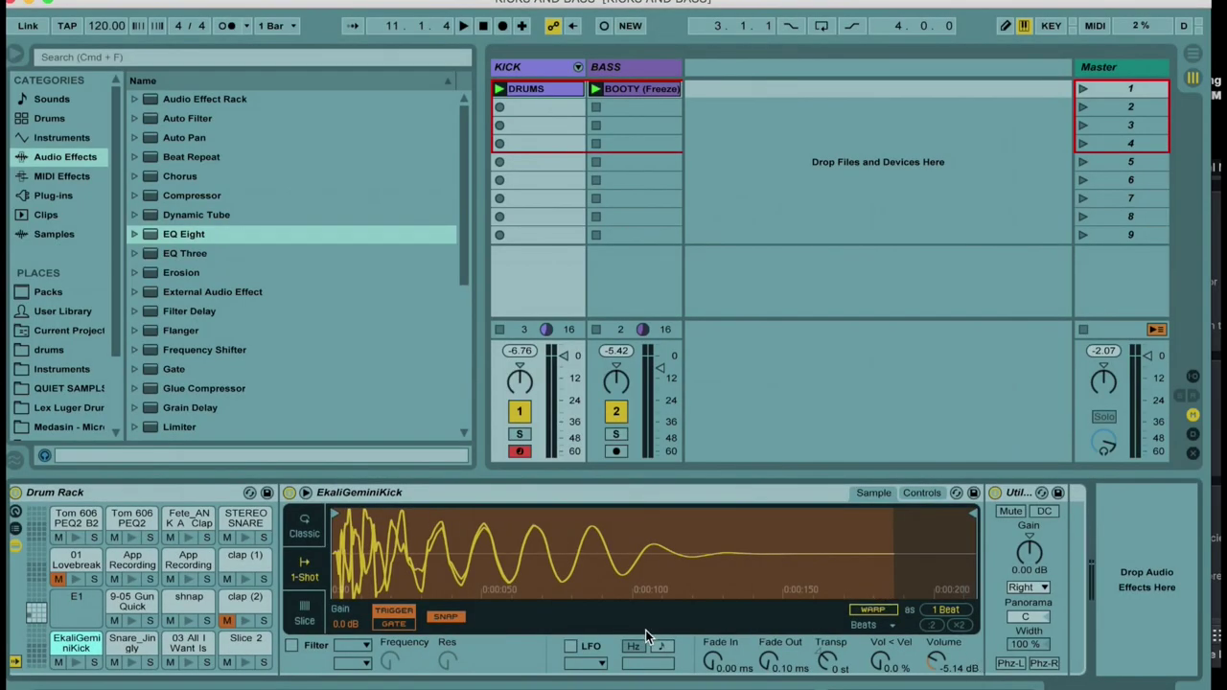
scroll(645, 630, left, 1)
drag(452, 522, 453, 604)
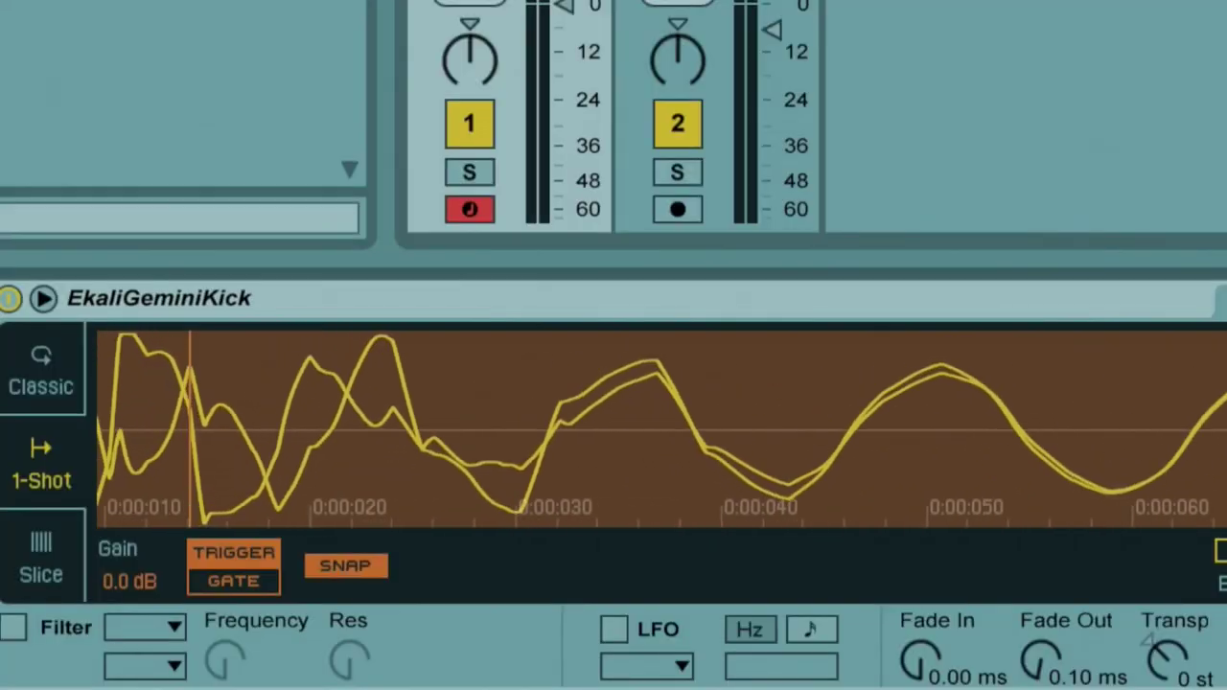
drag(189, 508, 188, 431)
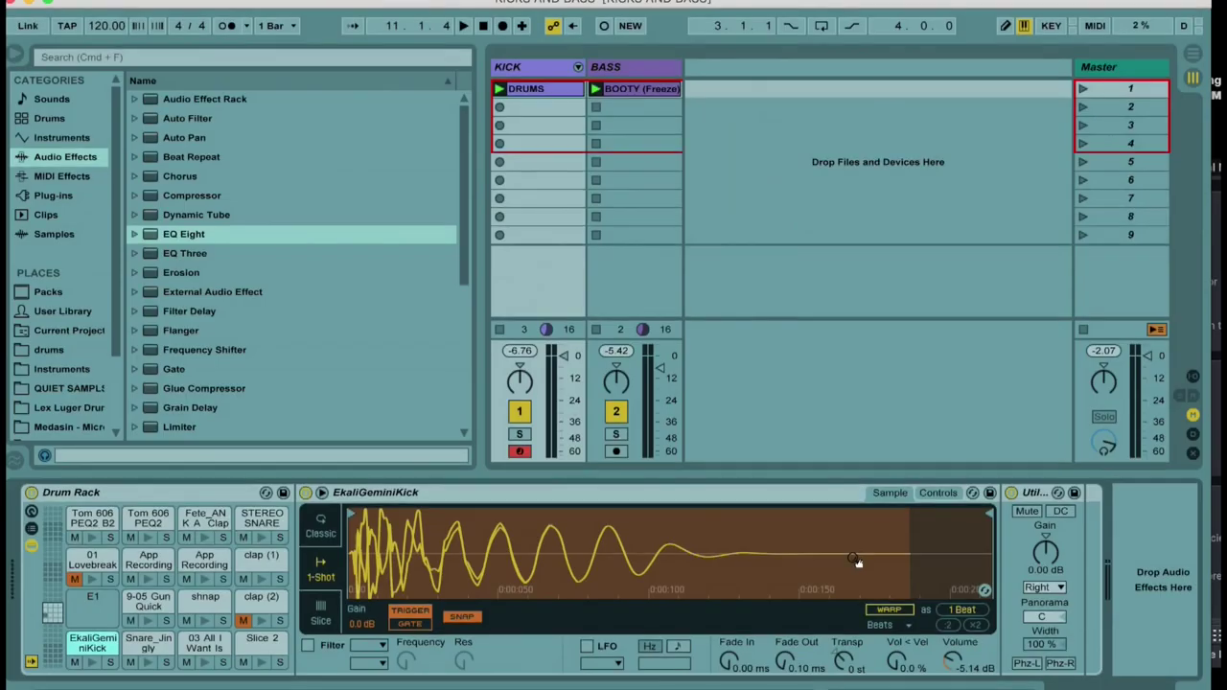
Solo the EkaliGeminiKick pad and play to audition the new kick.
click(110, 663)
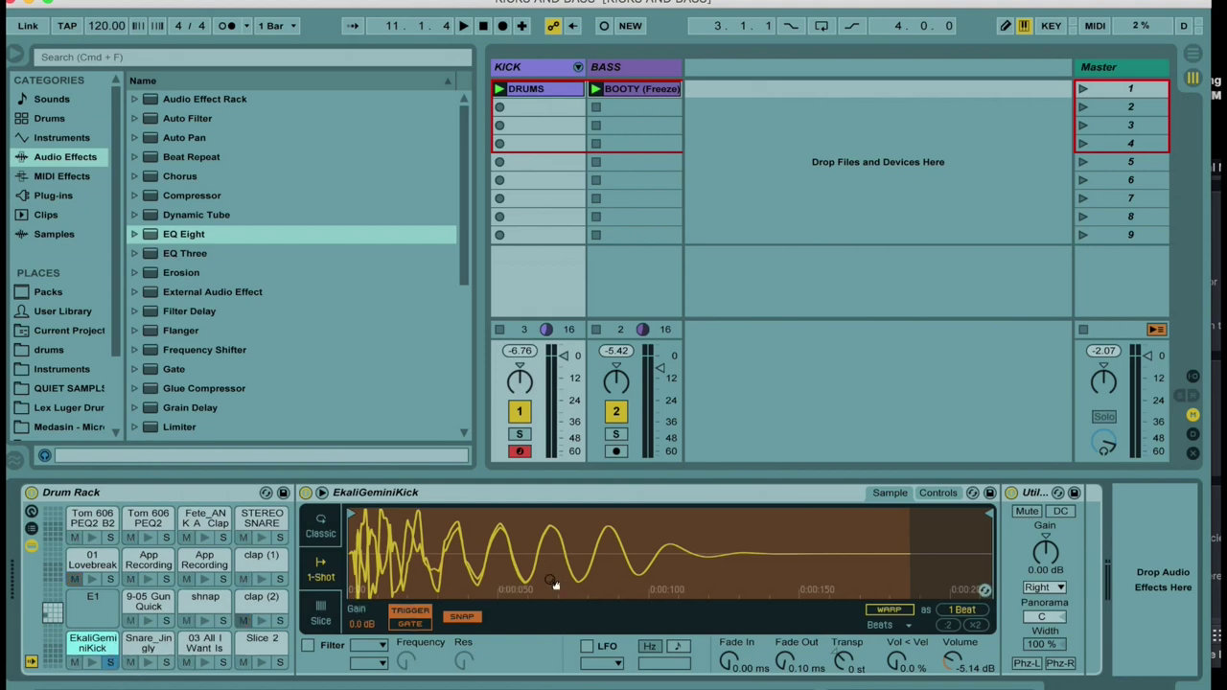
key(space)
click(175, 236)
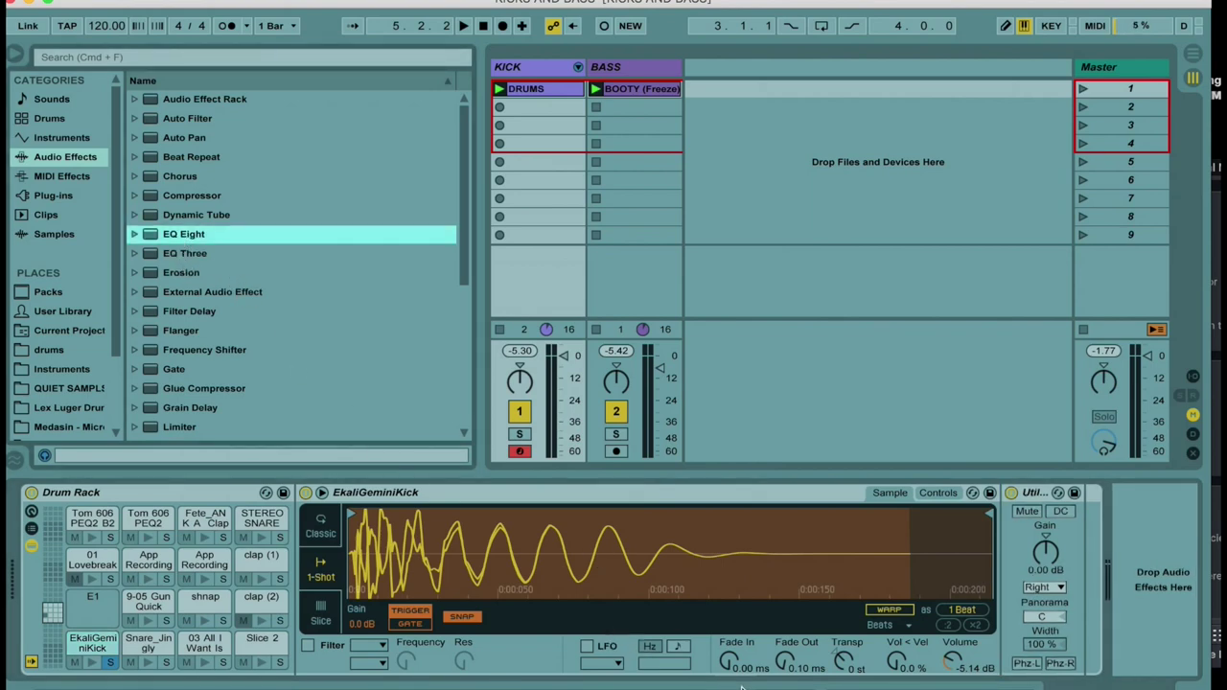
Insert an expanded EQ Eight before Utility and make its band 1 a low-cut filter.
mouse_move(741, 688)
mouse_down()
mouse_move(935, 661)
mouse_move(1020, 616)
mouse_move(1011, 606)
mouse_move(991, 621)
mouse_up()
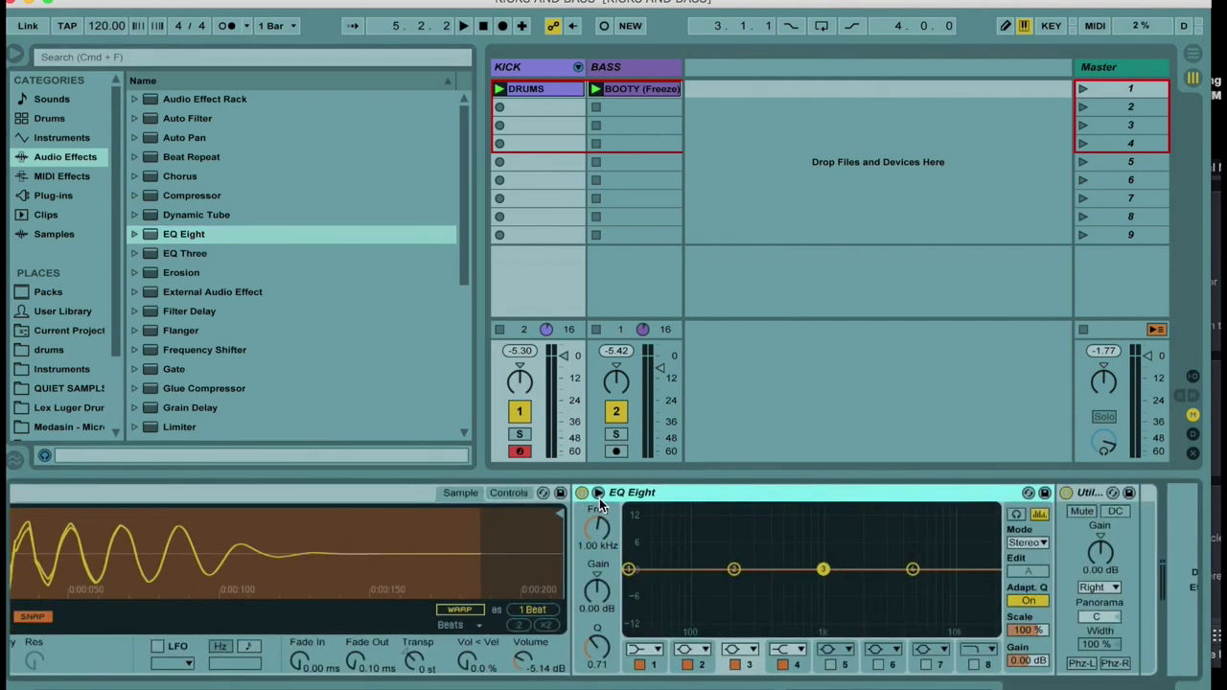
click(598, 493)
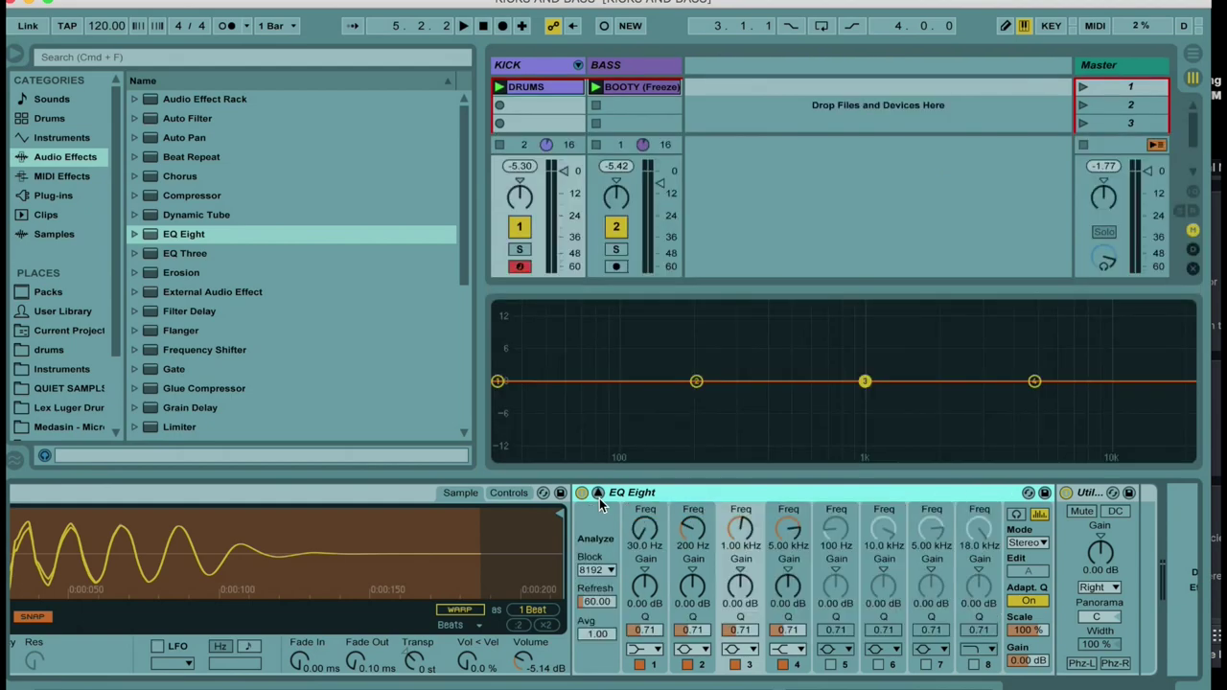
click(649, 659)
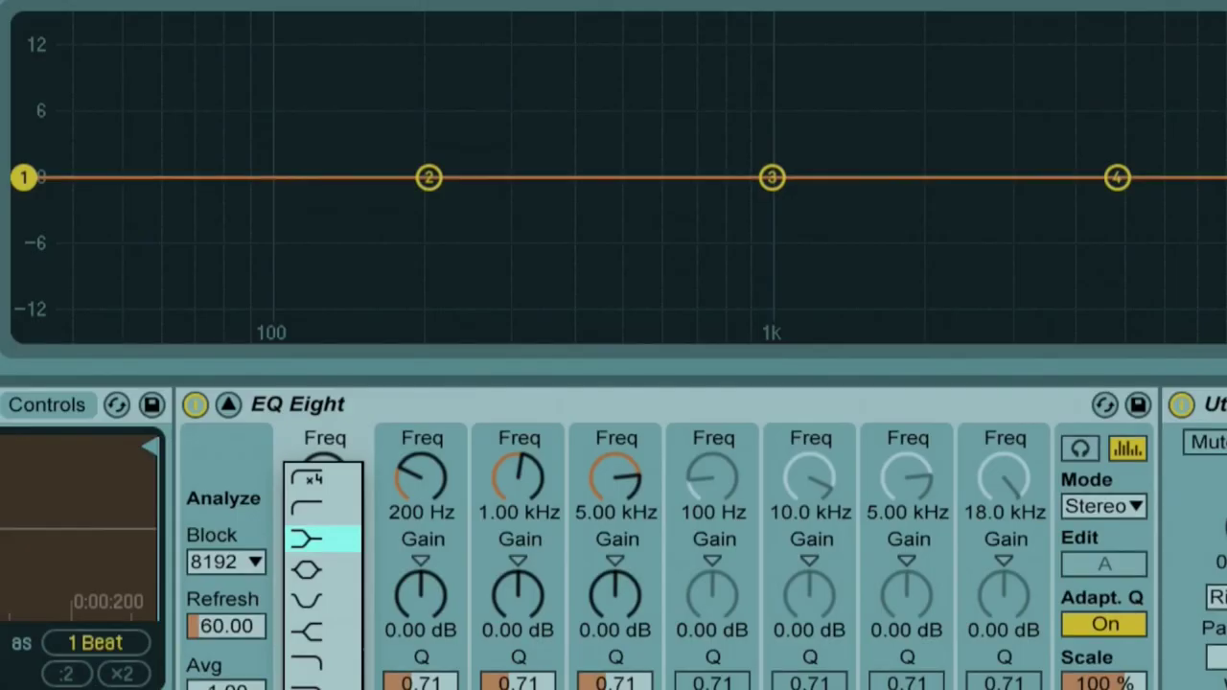
click(330, 476)
drag(330, 467, 330, 466)
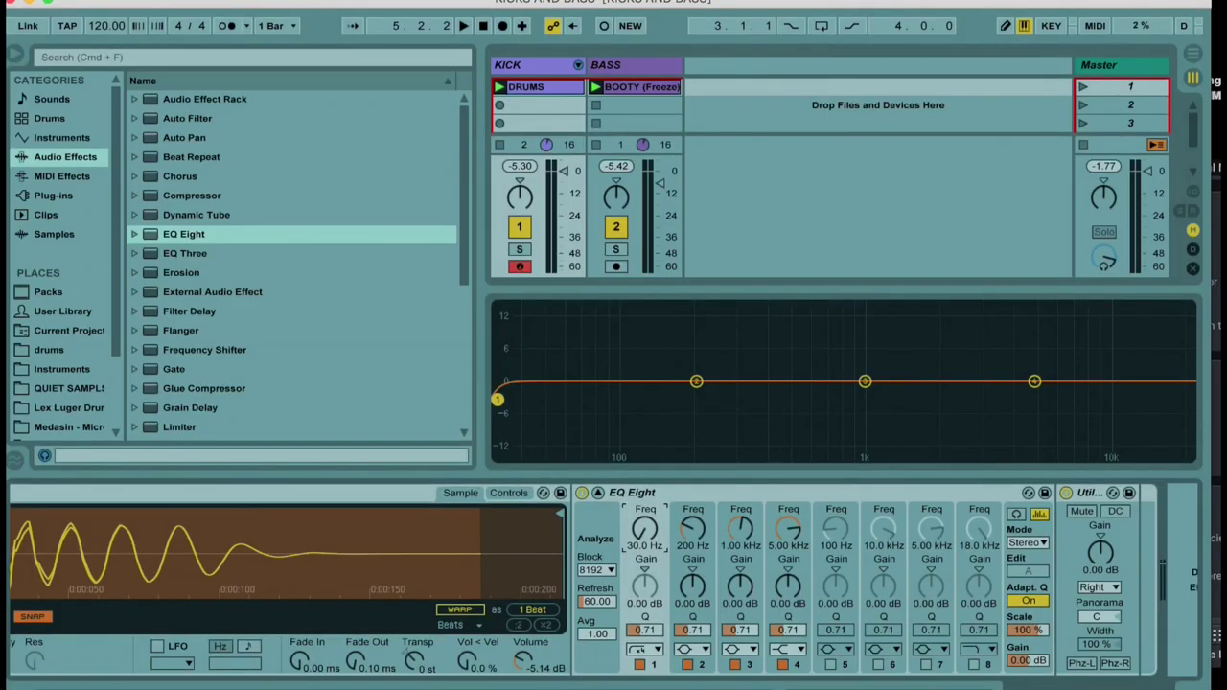
Tune the low-cut frequency while auditioning, settling at 65.8 Hz, then stop playback.
drag(644, 529, 644, 527)
key(space)
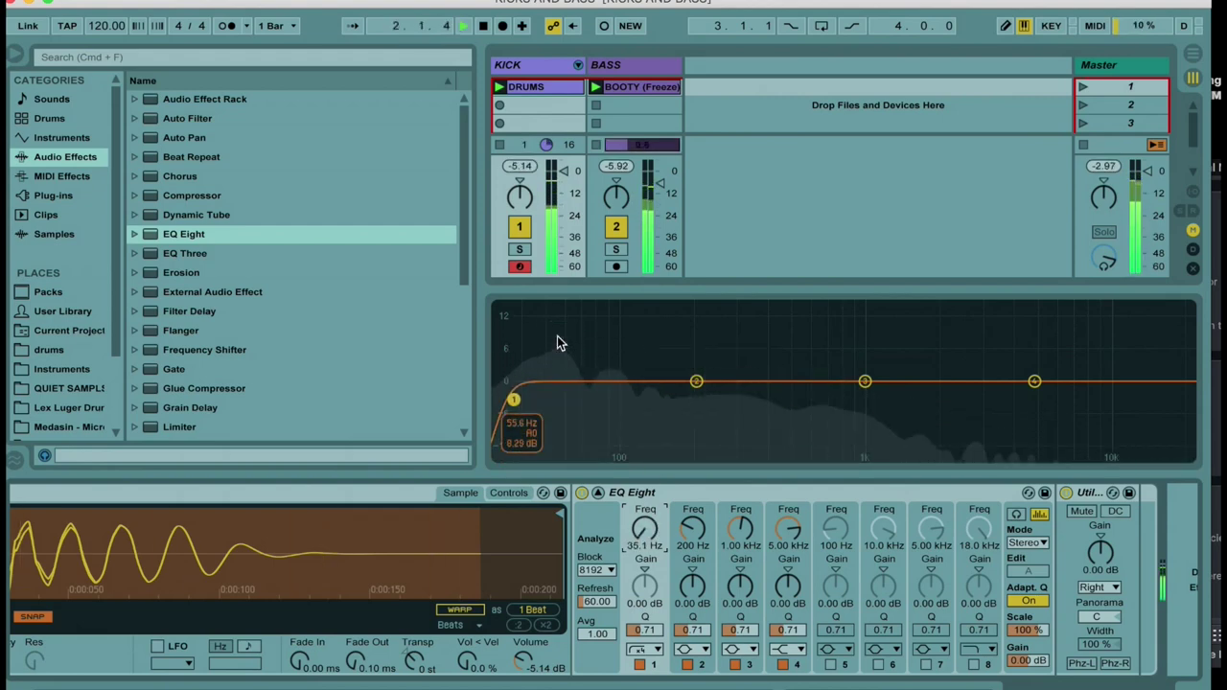
drag(644, 528, 645, 512)
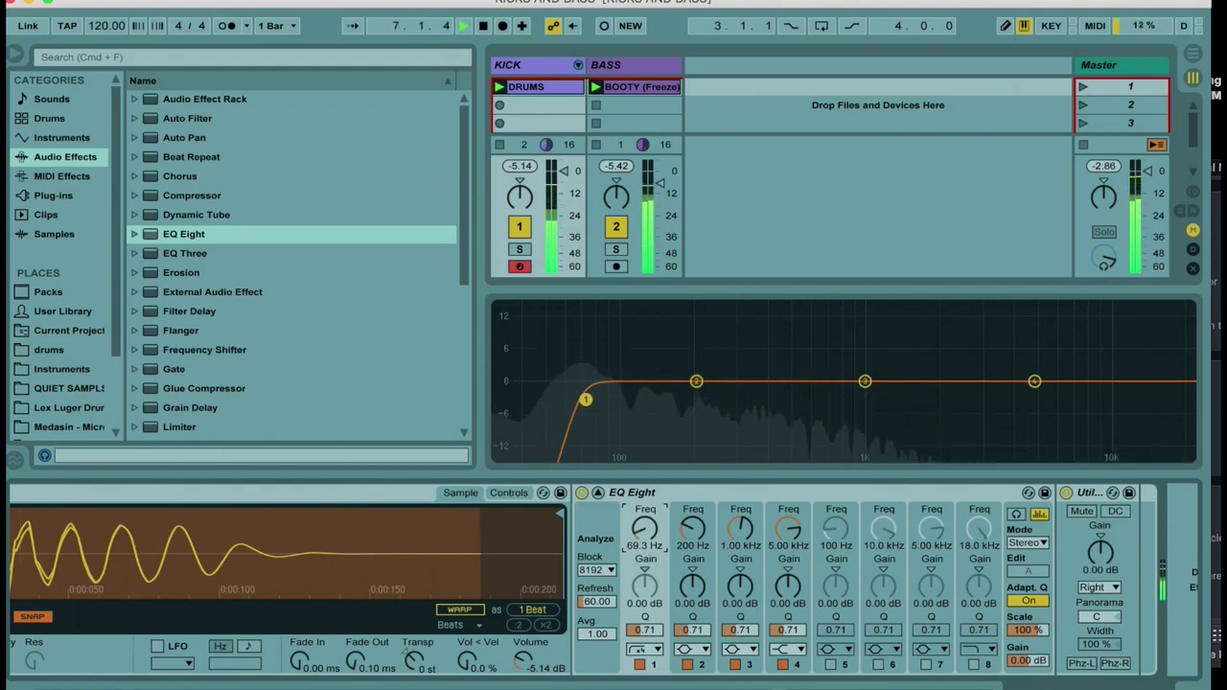
drag(644, 512, 652, 544)
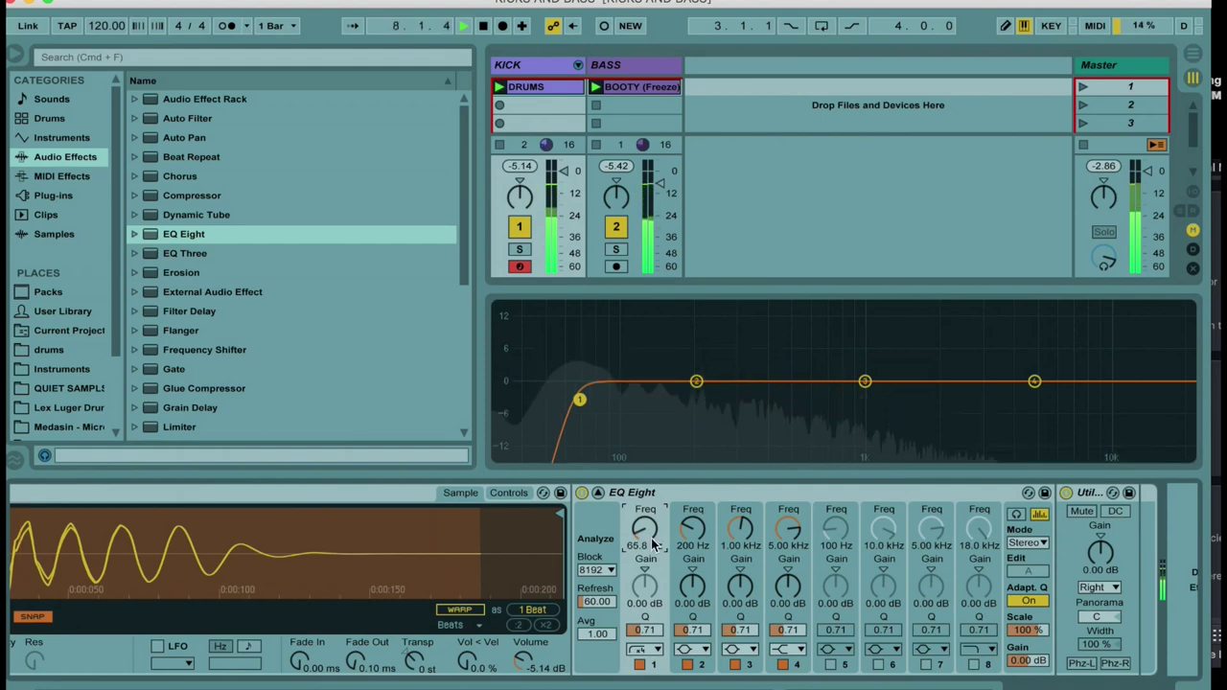
key(space)
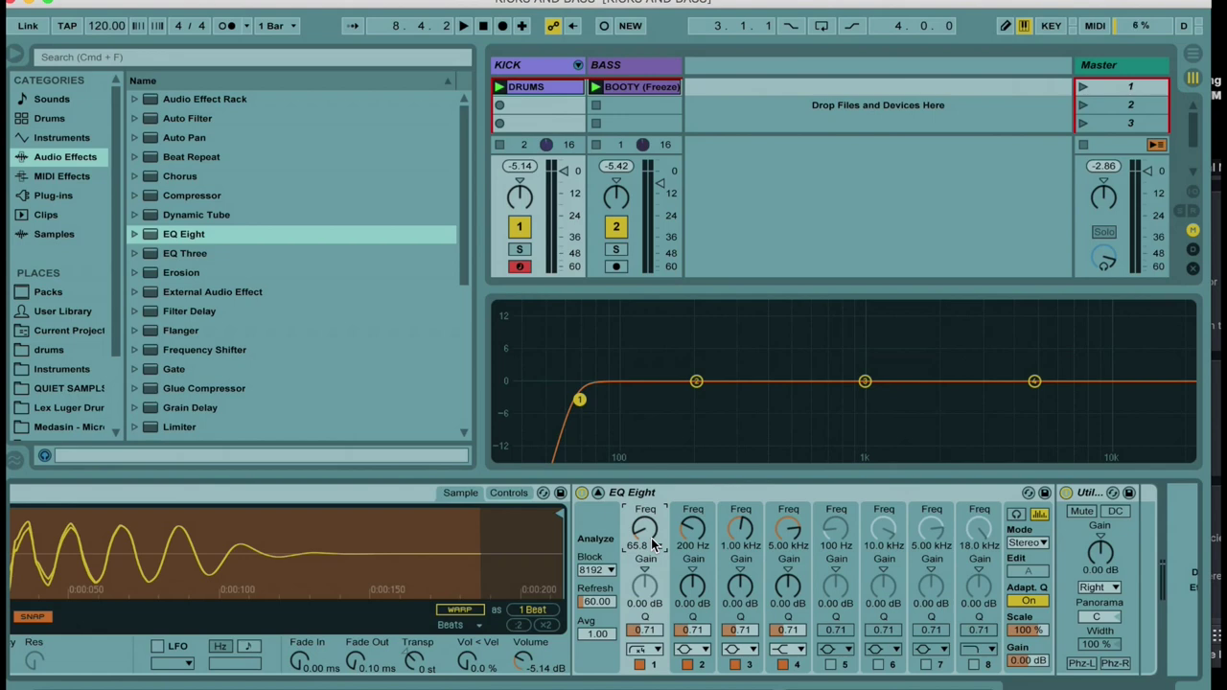
Bring the Simpler into view and nudge its Volume knob to -4.57 dB.
scroll(652, 544, left, 5)
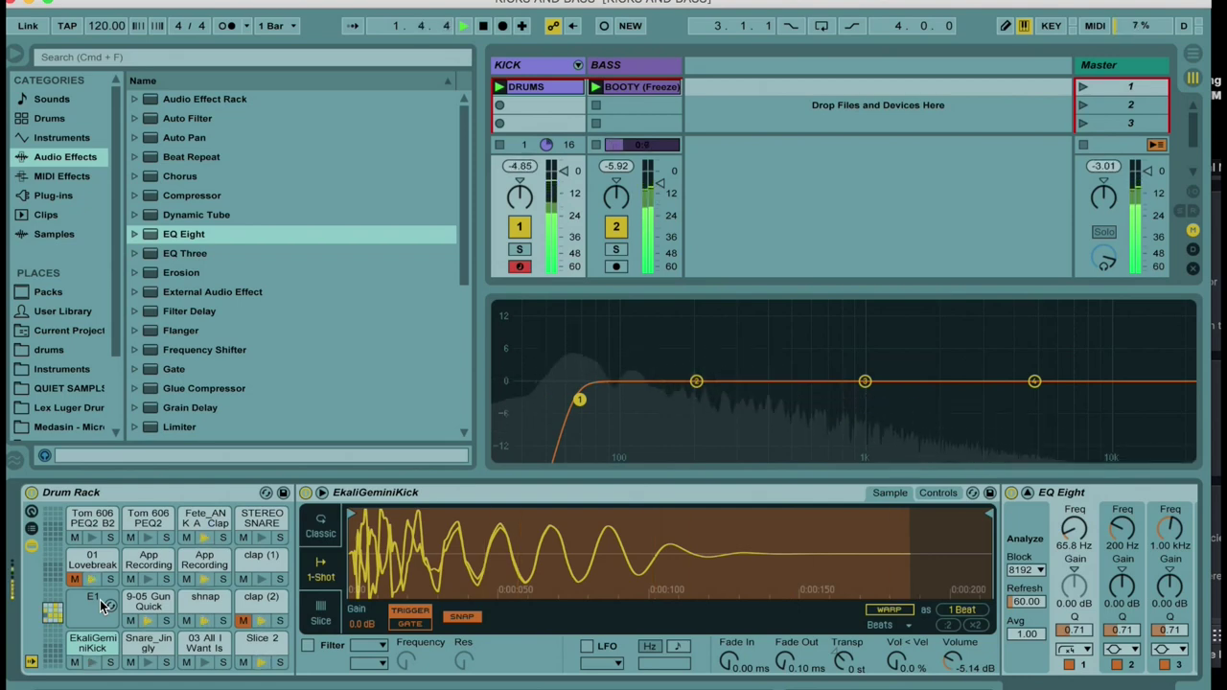
click(949, 661)
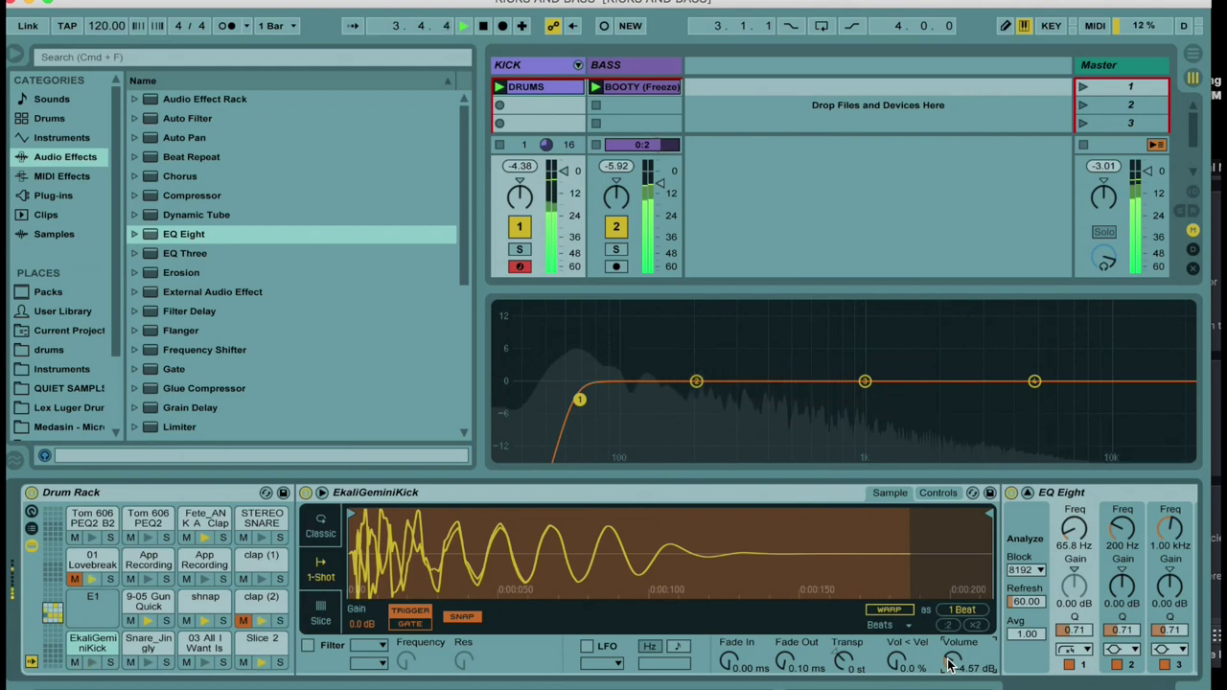